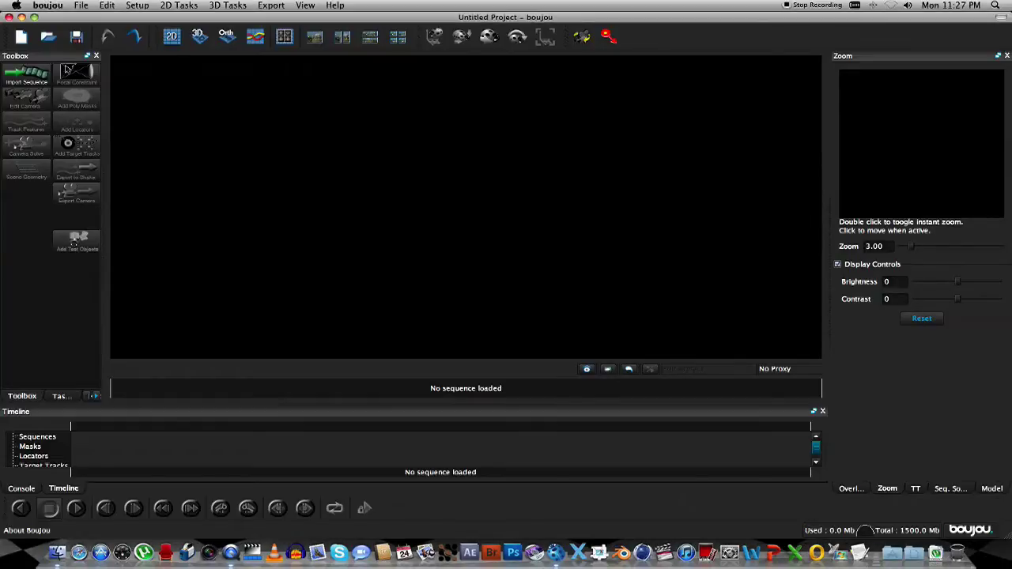
Step: View the program's version and licence information, and close the information window
click(47, 6)
click(79, 18)
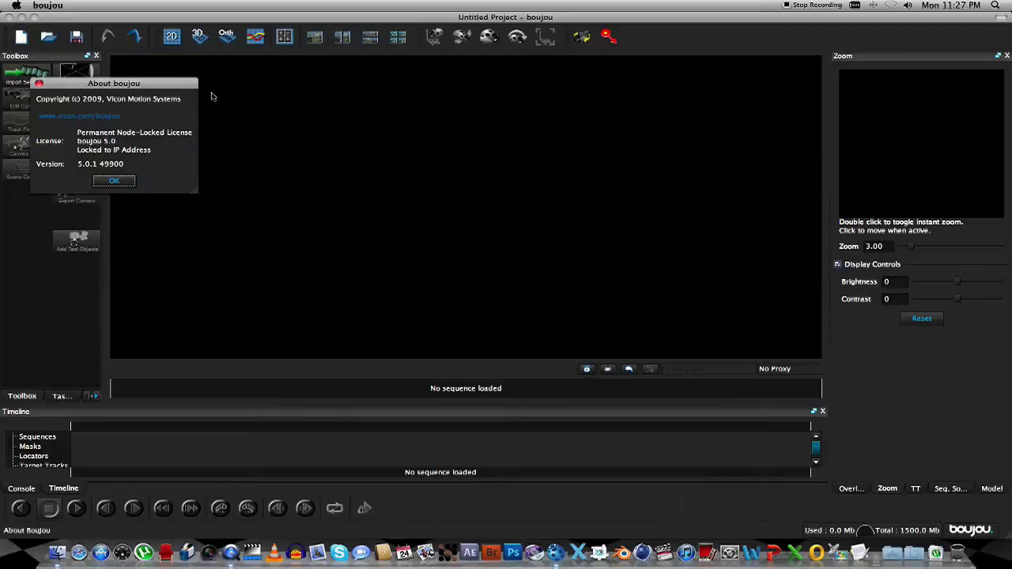
drag(163, 83, 566, 171)
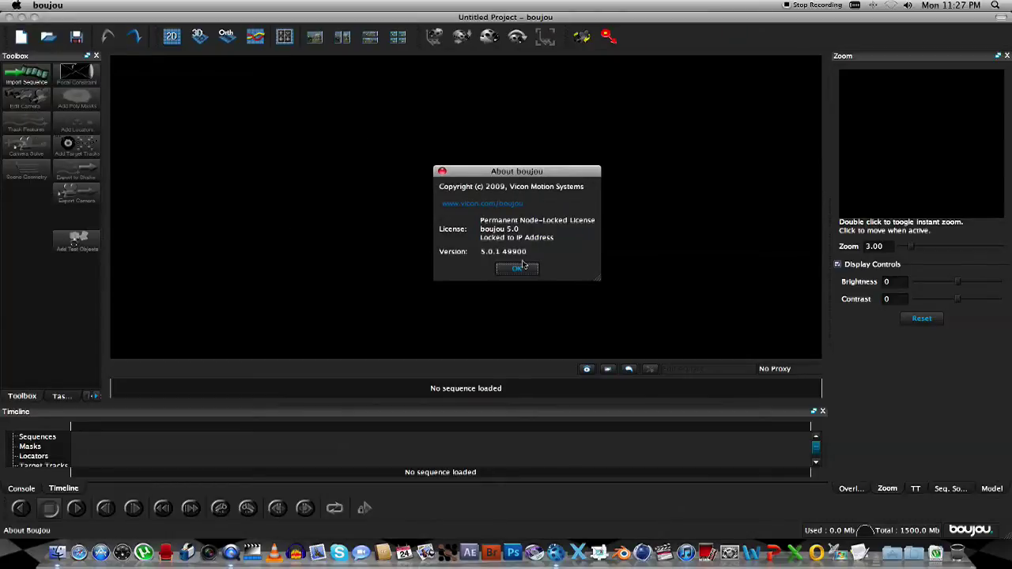
click(518, 269)
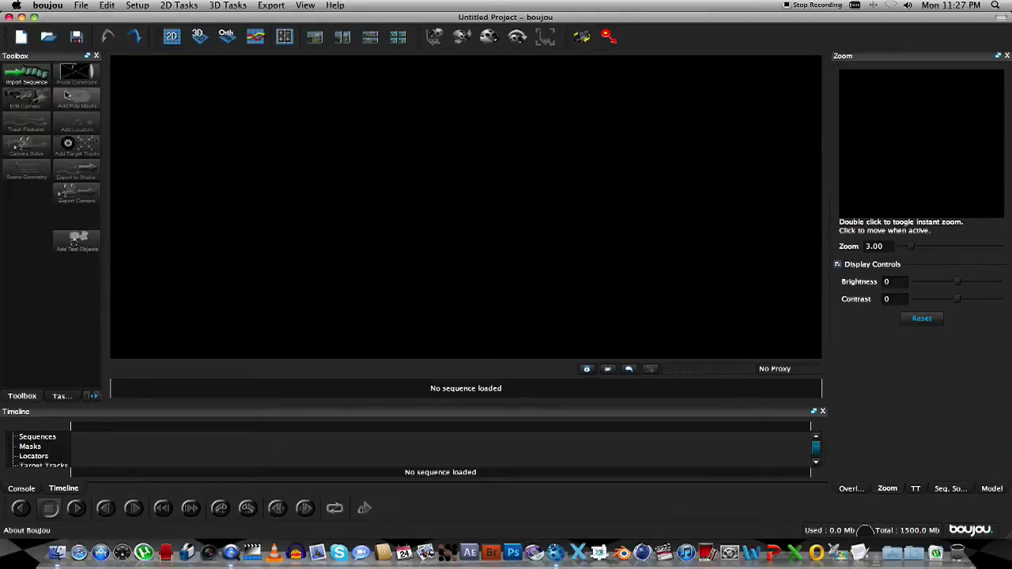
Step: Load Raw Footage.mov from the 3D Tracking Tutorial folder on the Desktop as the file for a new image sequence
click(31, 72)
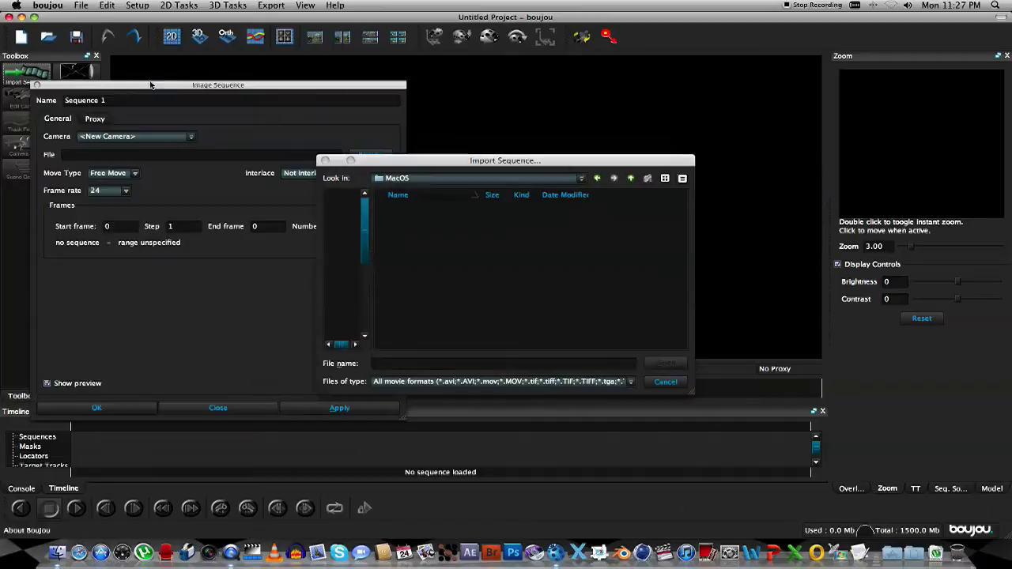
drag(463, 164, 443, 140)
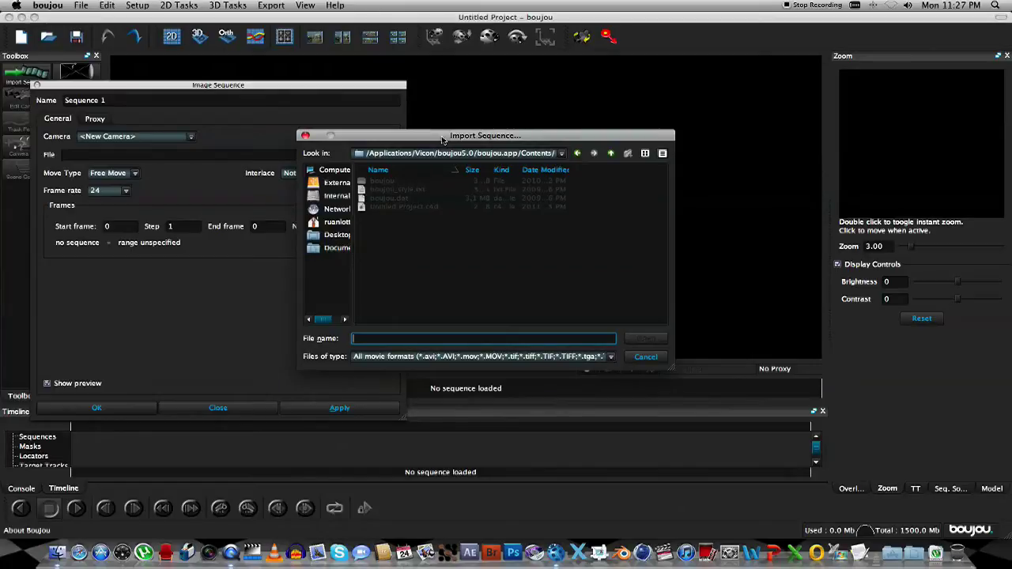
click(336, 235)
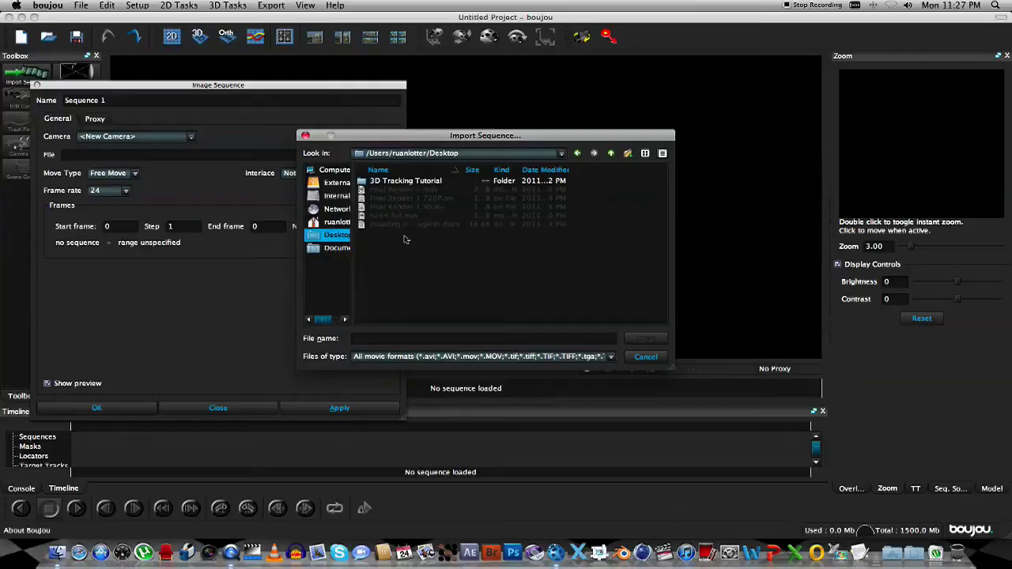
double_click(395, 181)
double_click(409, 191)
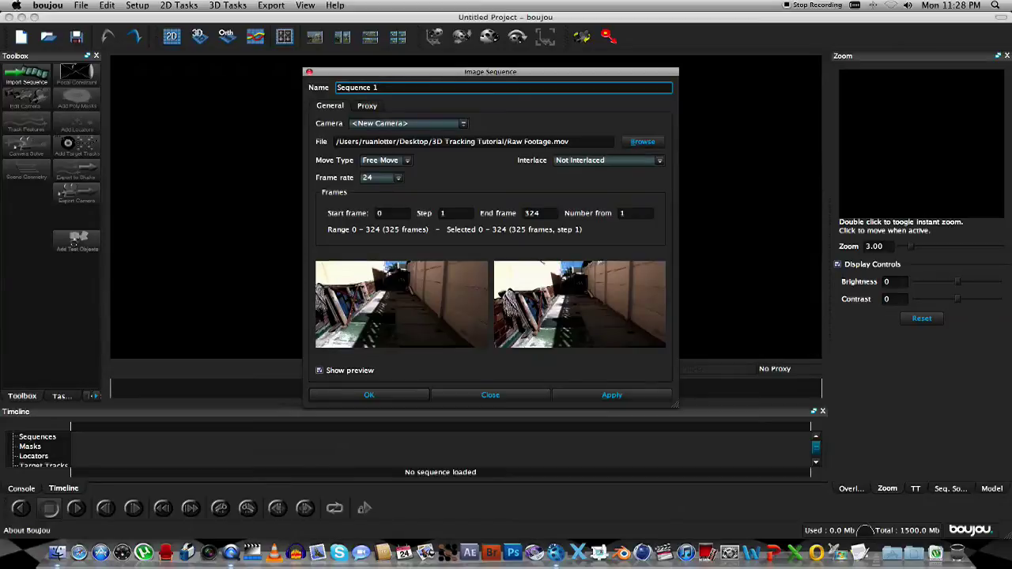
Step: Set the sequence's frame rate to 25, complete the import and scrub through the footage
click(398, 178)
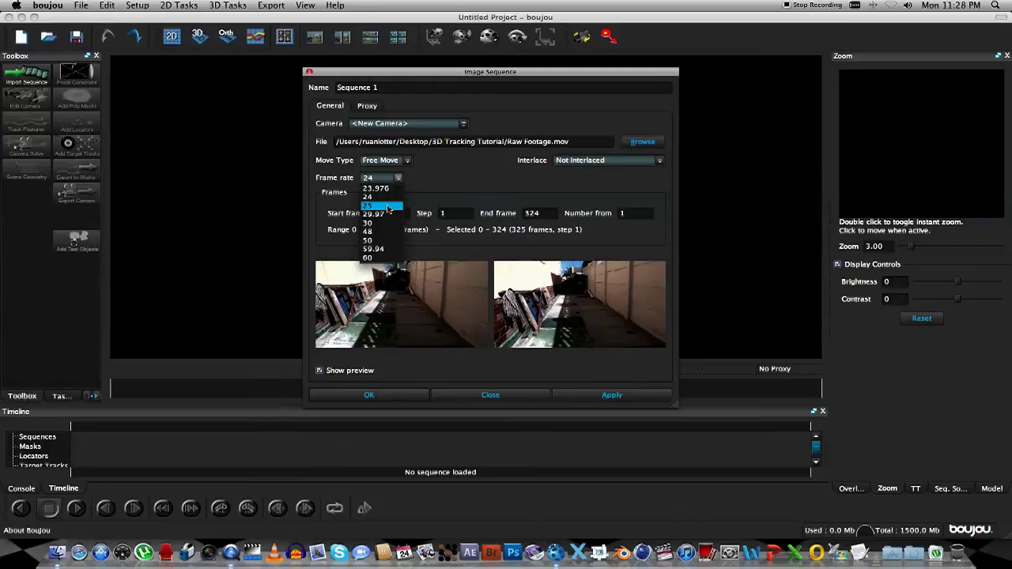
click(388, 207)
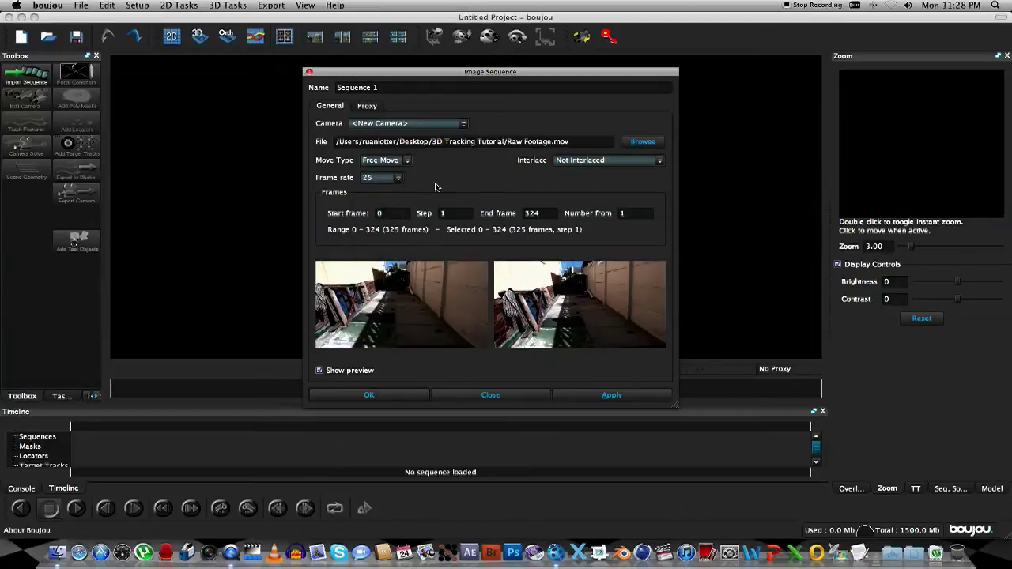
click(378, 398)
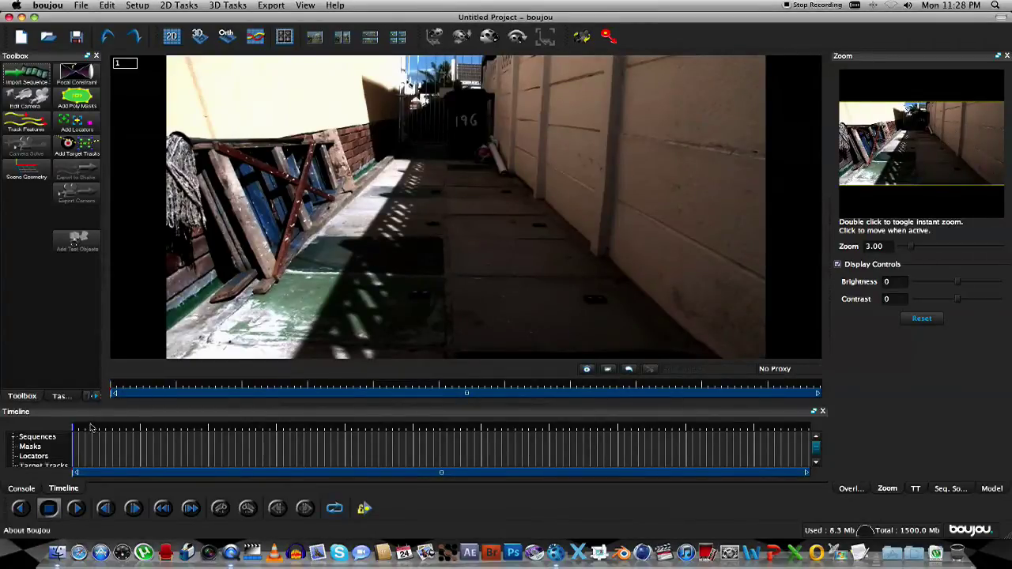
mouse_move(89, 430)
mouse_down()
mouse_move(706, 431)
mouse_move(73, 431)
mouse_up()
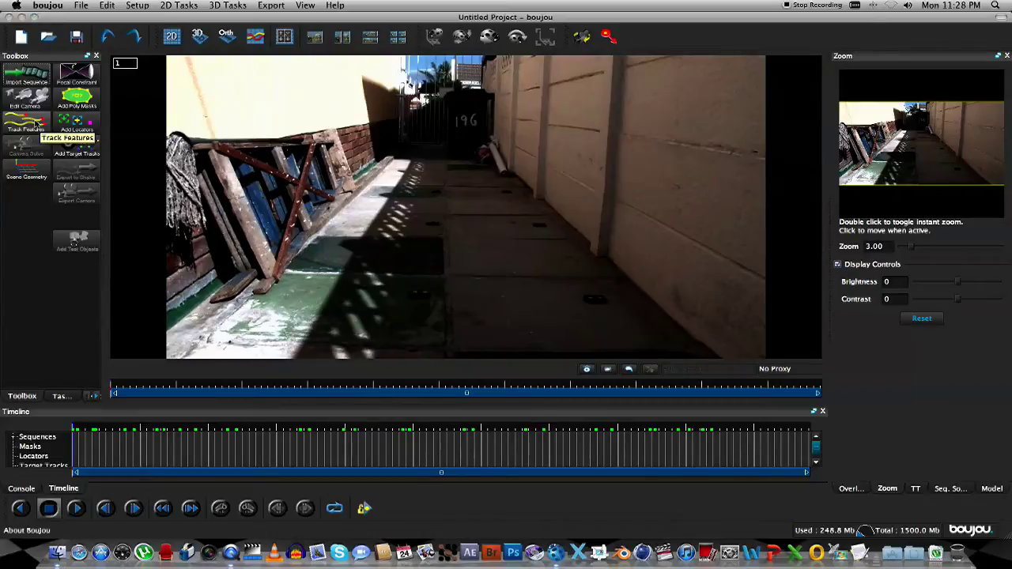
Step: Run feature tracking on all frames of Sequence 1 with the advanced sensitivity raised to its maximum
click(37, 123)
drag(89, 91, 445, 141)
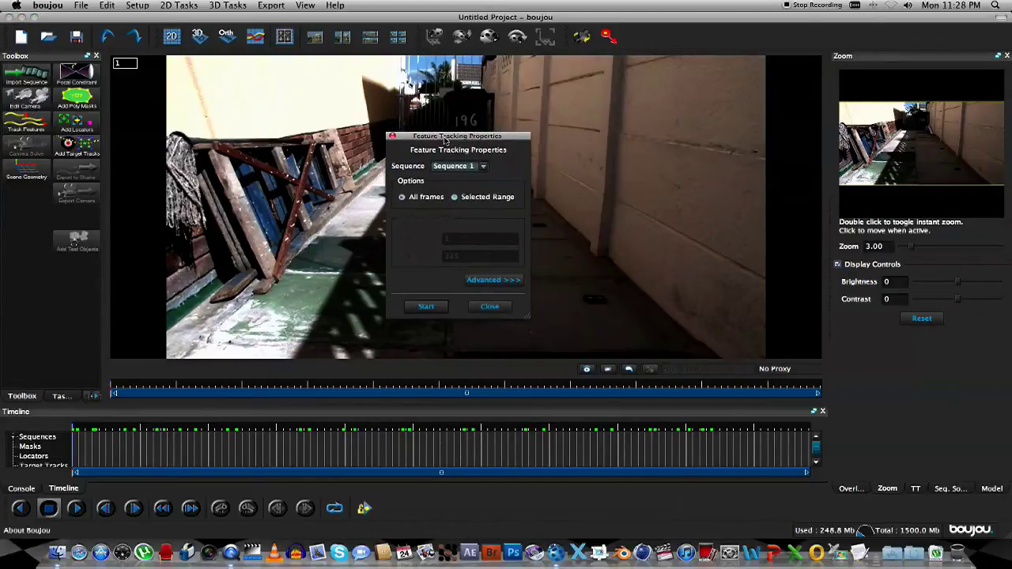
click(503, 282)
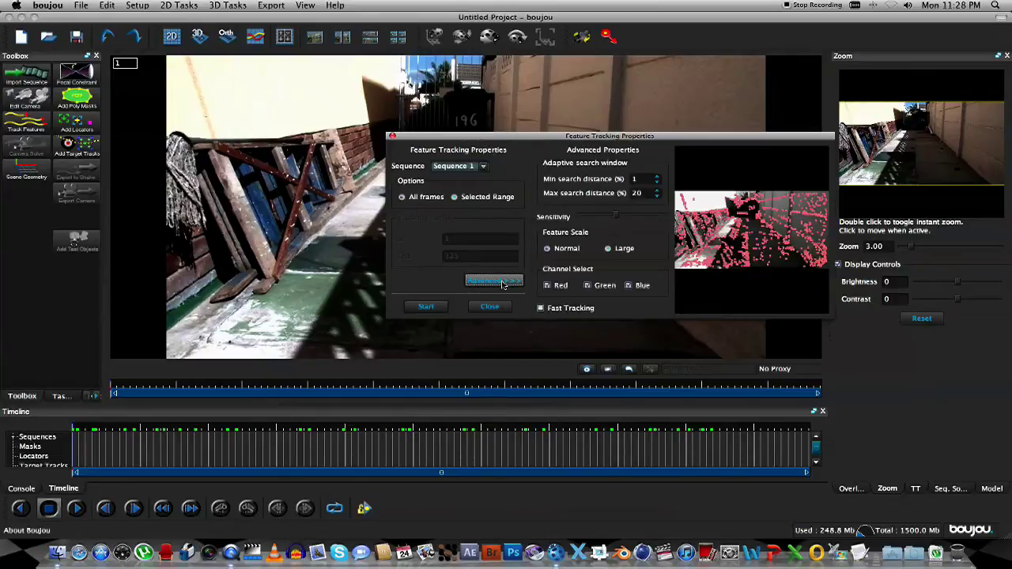
drag(582, 136, 443, 136)
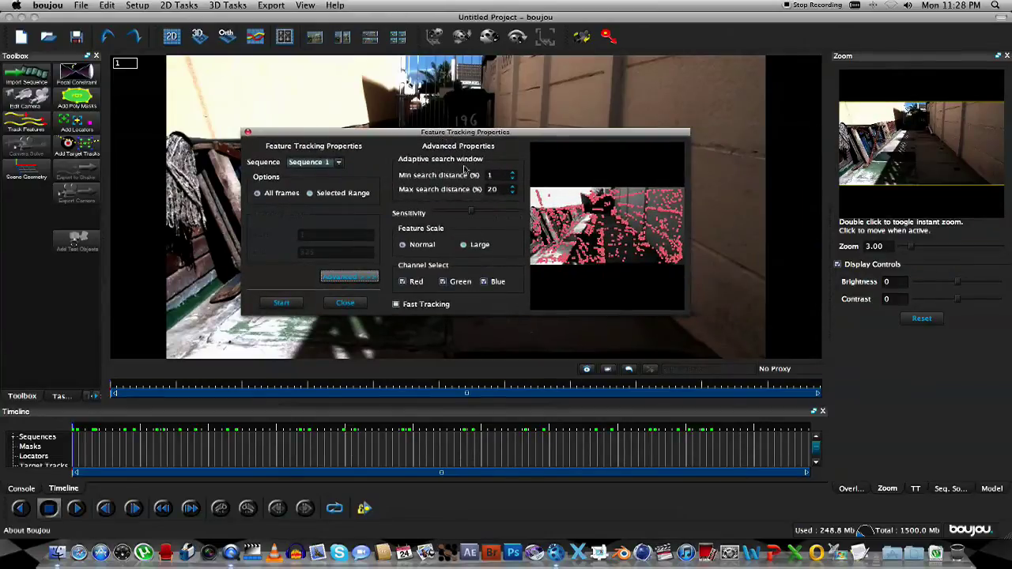
drag(472, 214, 531, 215)
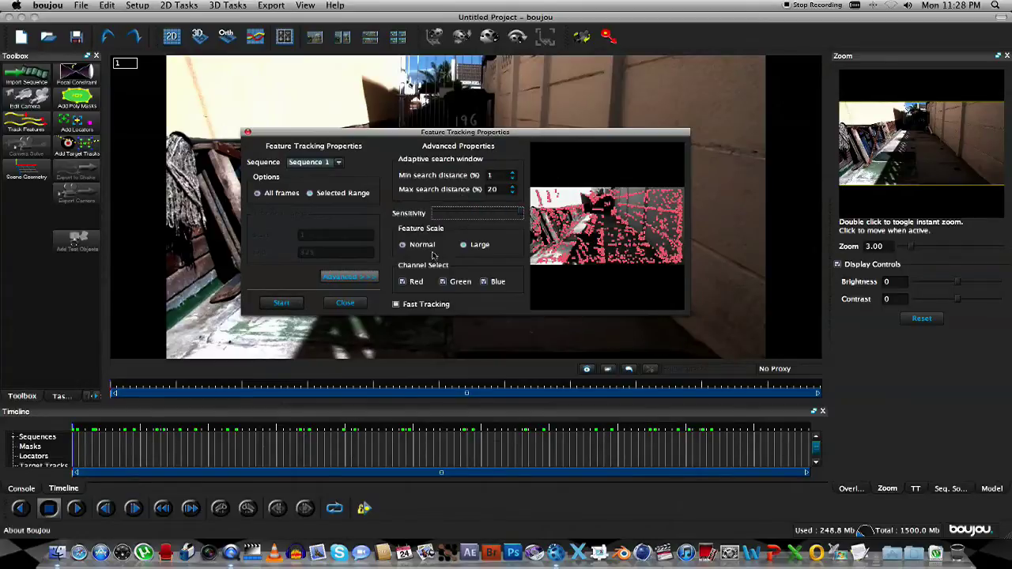
click(282, 304)
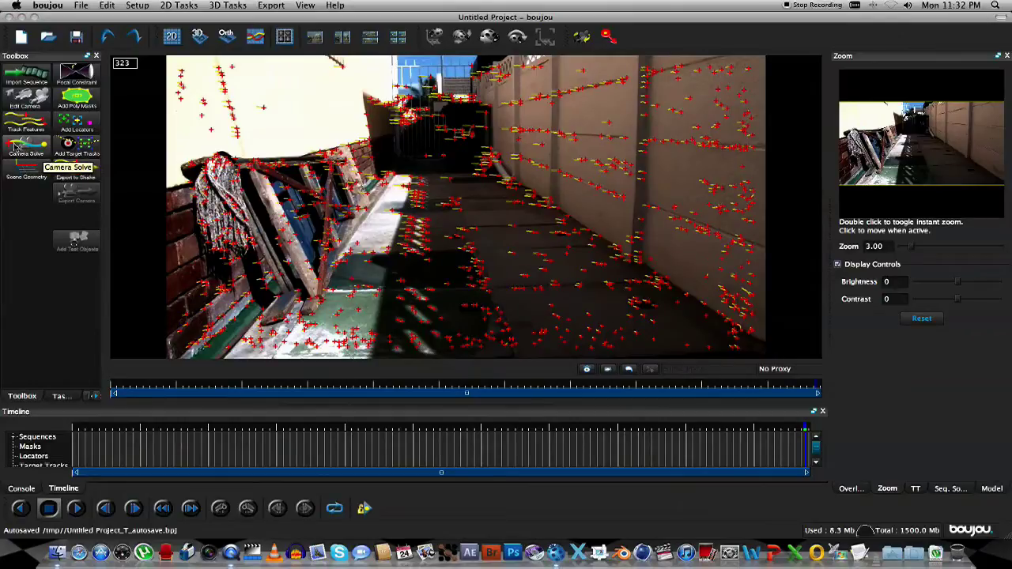
Step: Run the camera solve on all frames of Sequence 1 with camera path smoothness optimization enabled
click(49, 143)
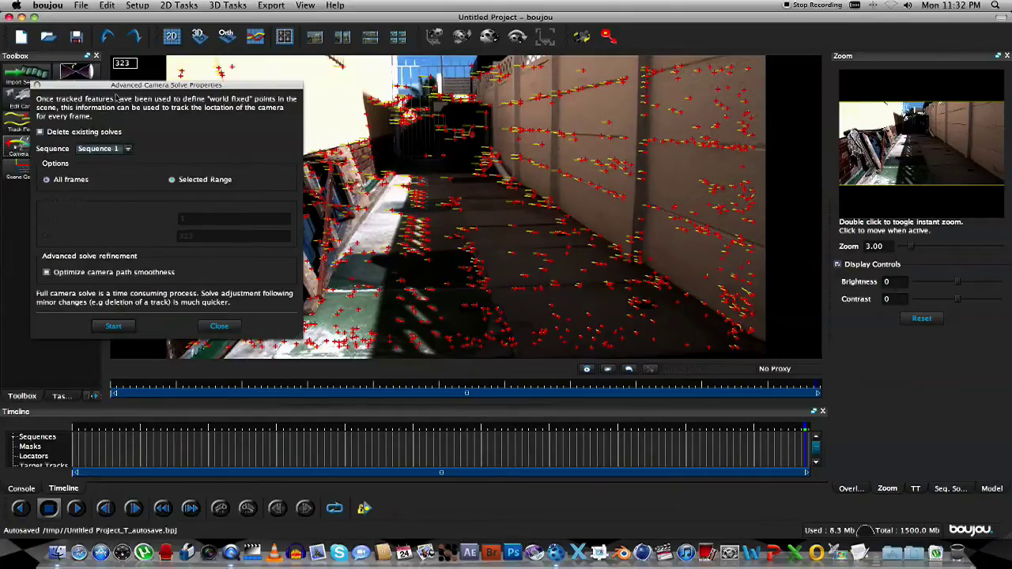
drag(118, 87, 388, 100)
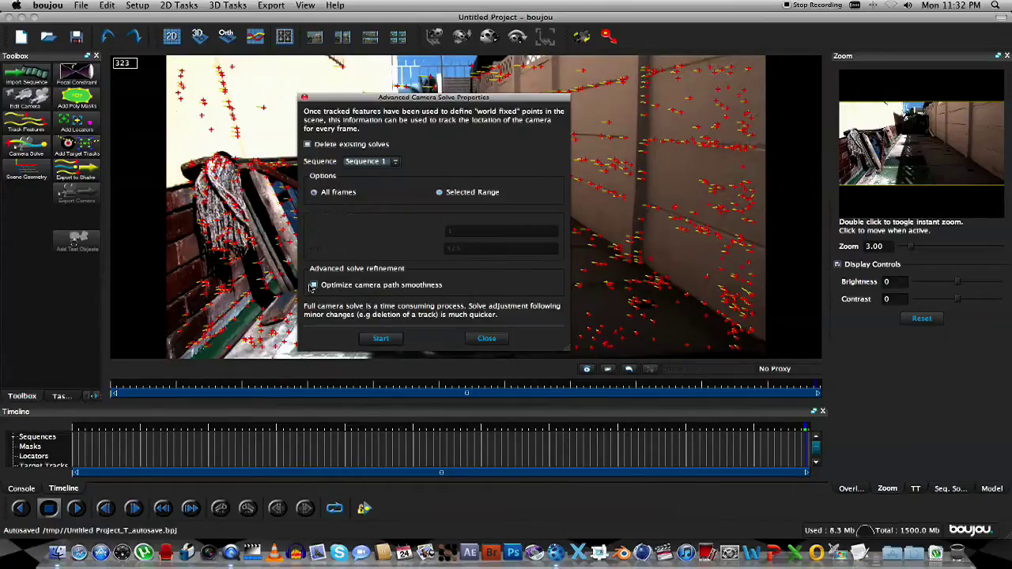
click(314, 285)
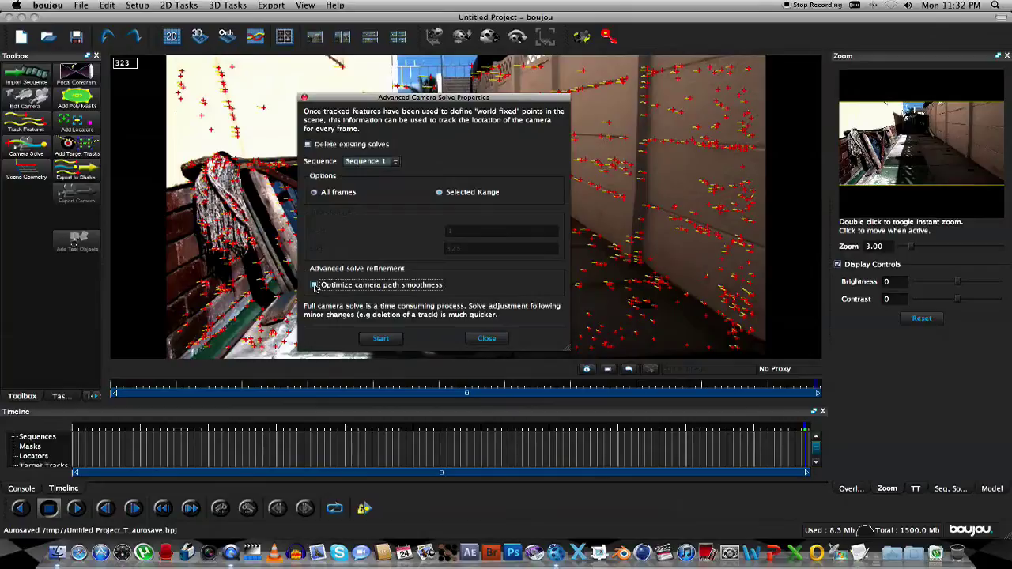
click(382, 340)
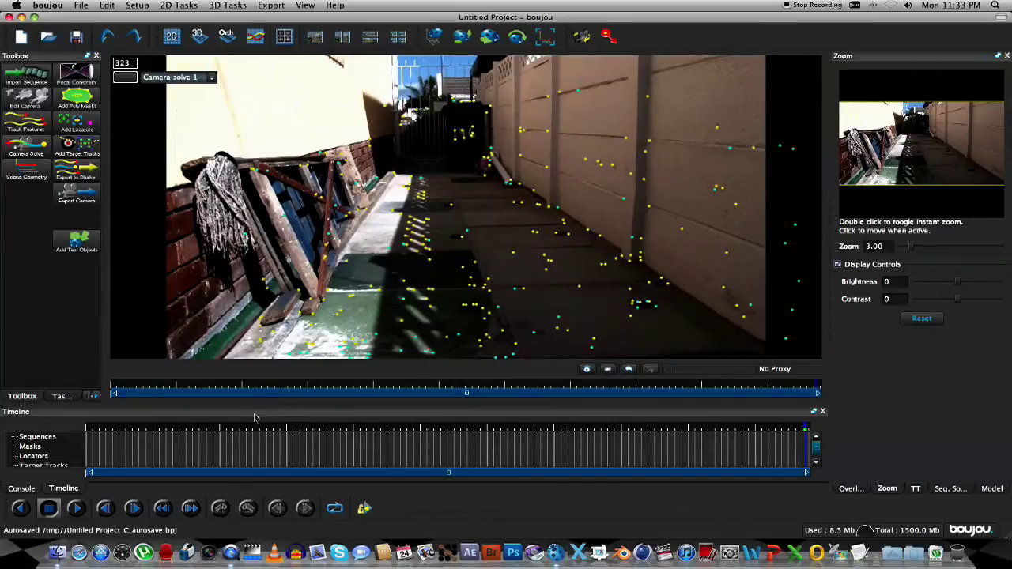
Step: At frame 287, add a z-axis coordinate frame hint to the scene geometry and connect it to two floor tracks running along the alley
click(102, 428)
drag(101, 427, 725, 425)
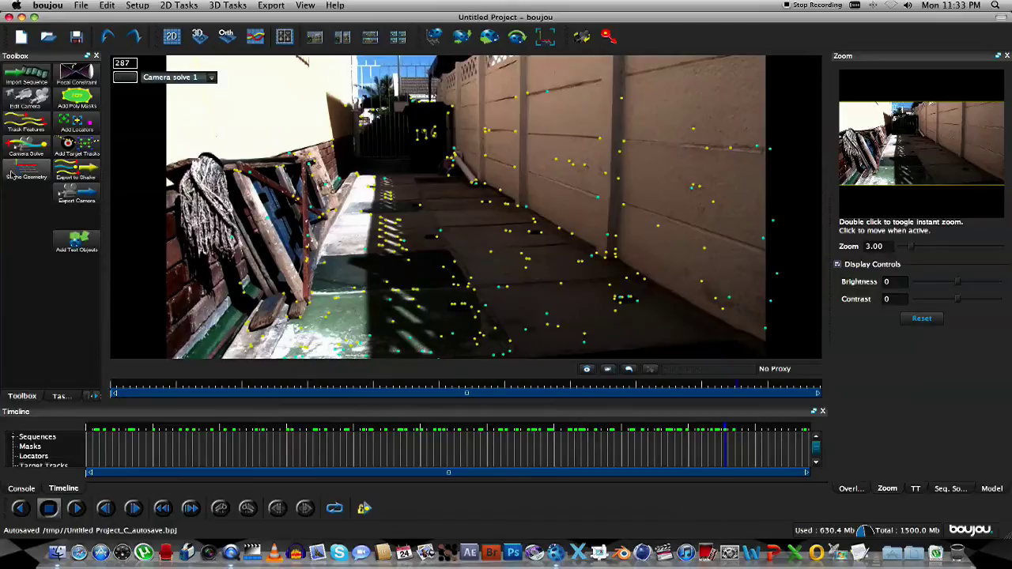
click(33, 167)
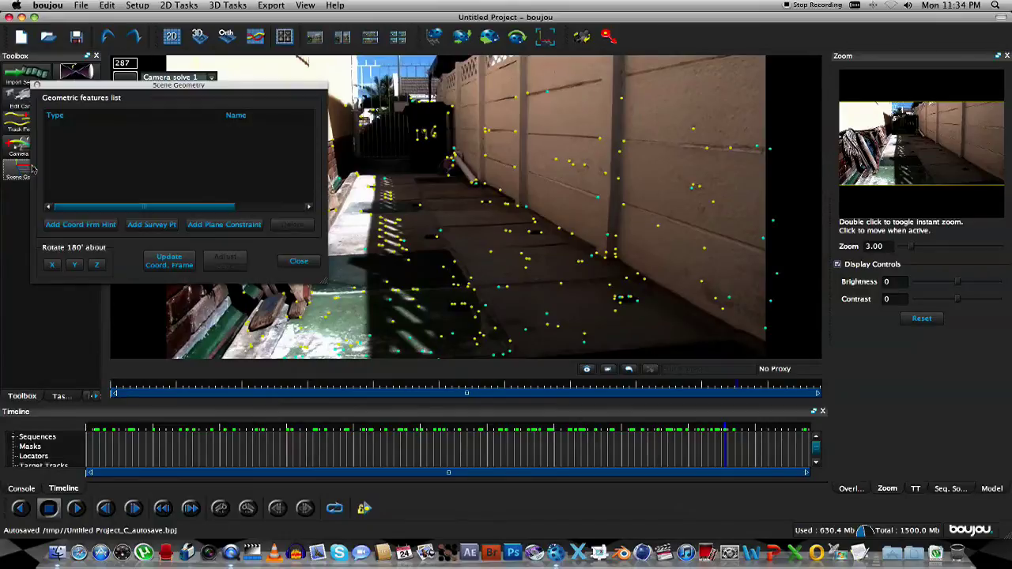
drag(149, 89, 129, 54)
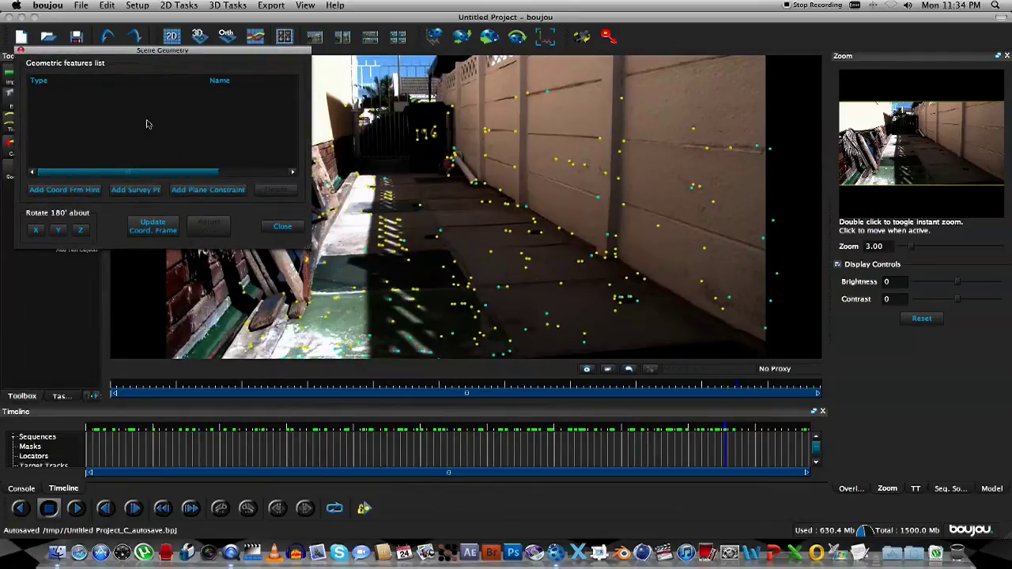
click(65, 190)
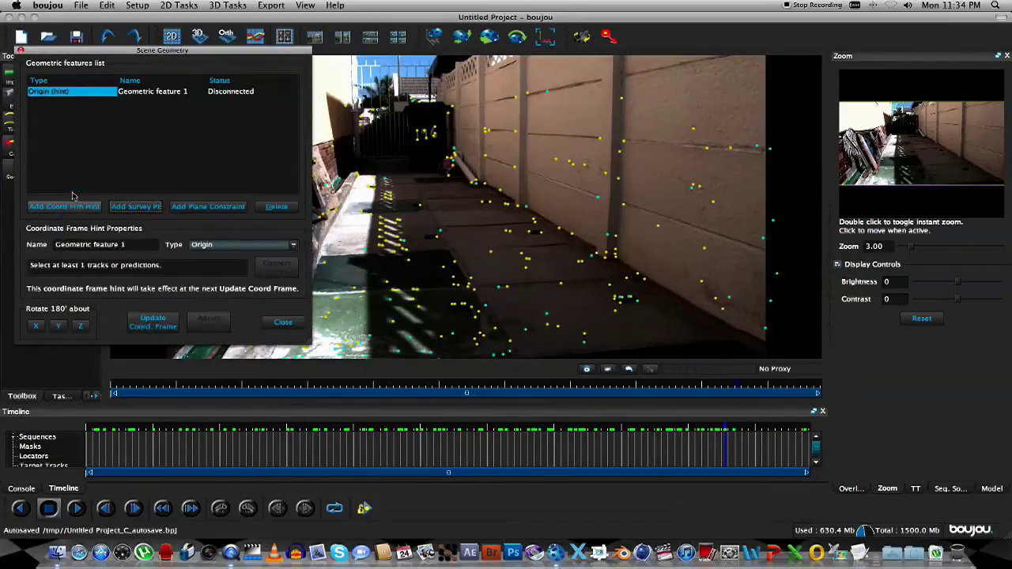
click(261, 248)
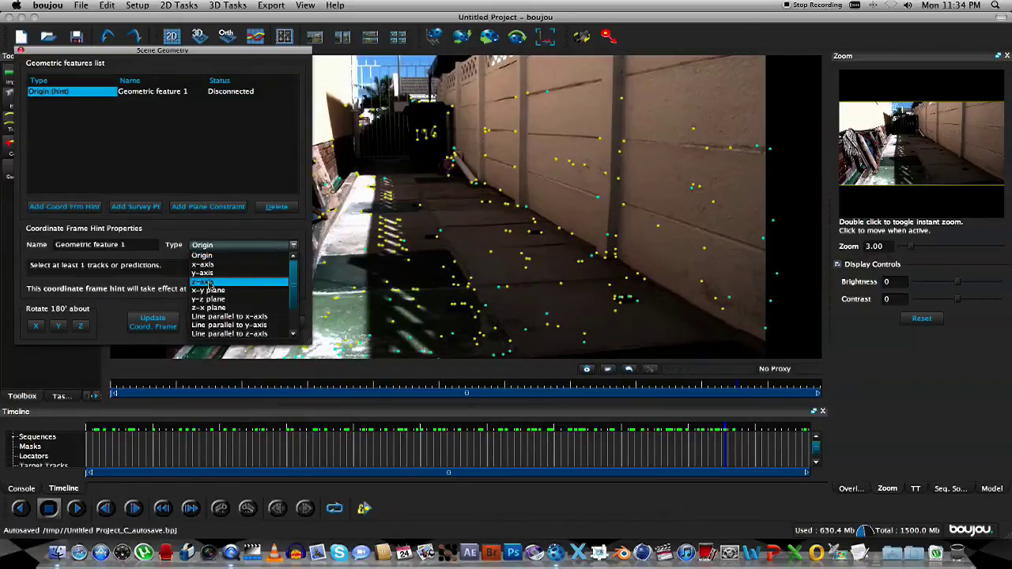
click(234, 282)
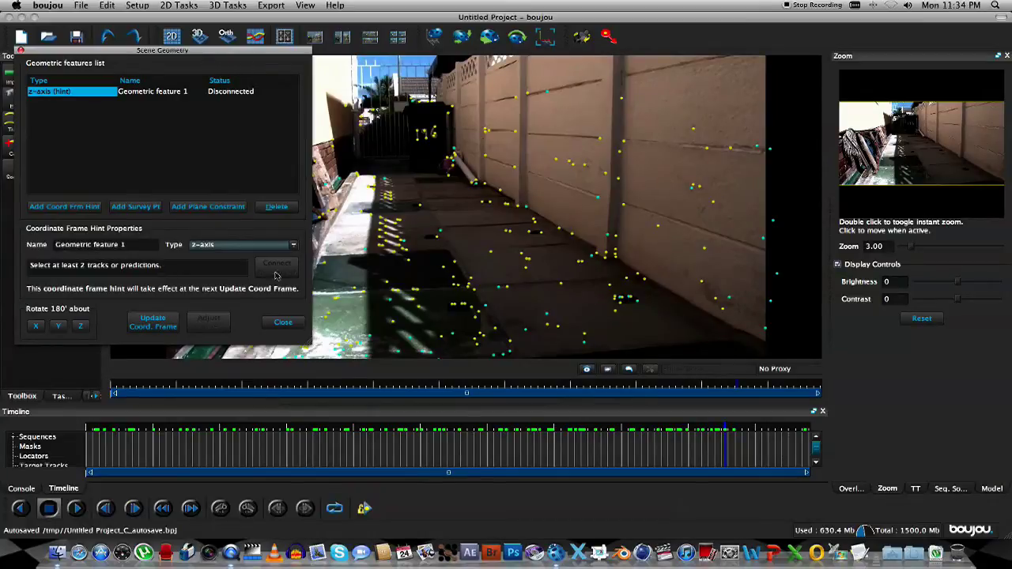
click(441, 235)
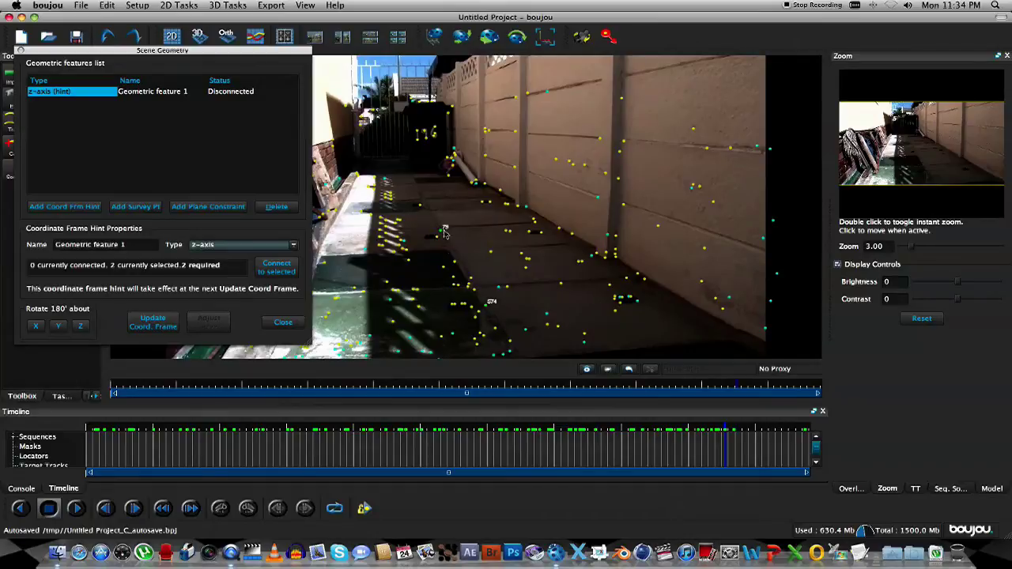
click(287, 266)
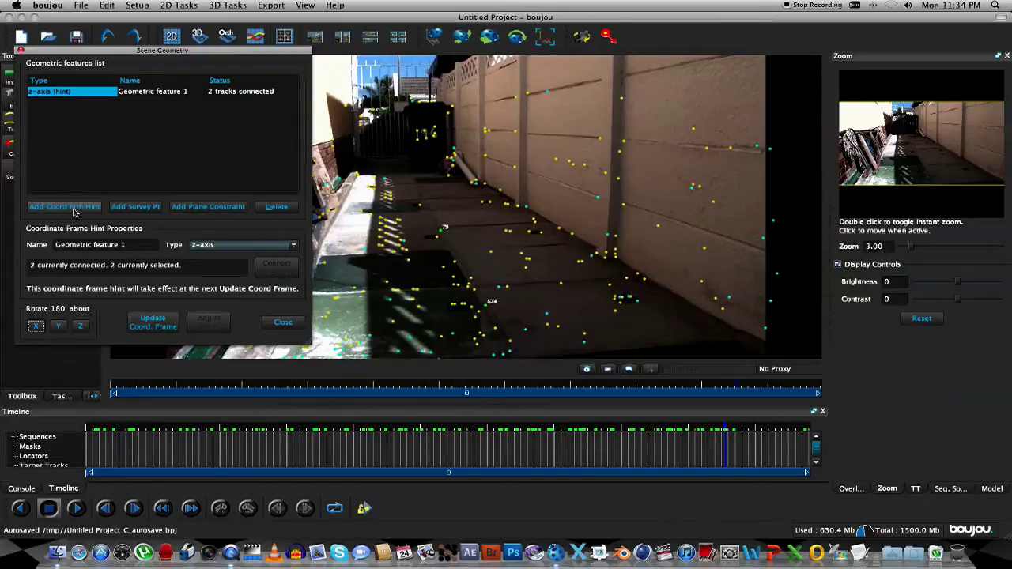
Step: Add an x-axis coordinate frame hint and connect it to two floor tracks running across the alley
click(75, 207)
click(226, 245)
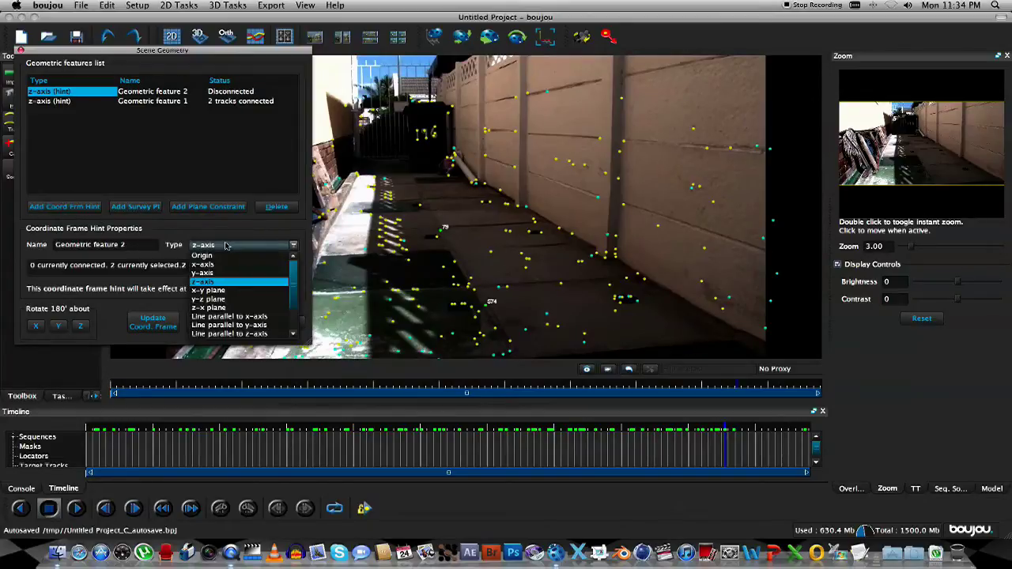
click(216, 266)
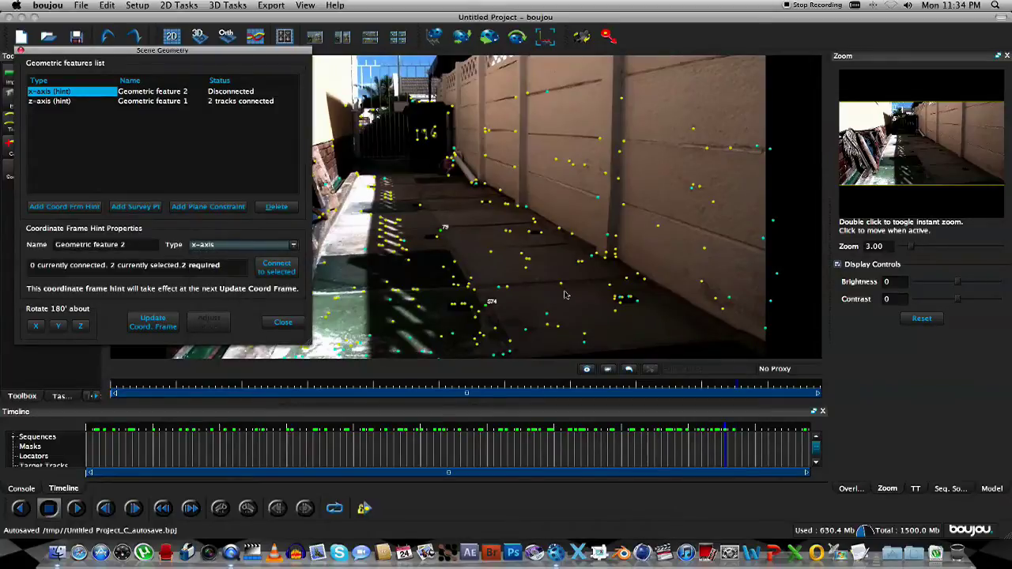
click(365, 296)
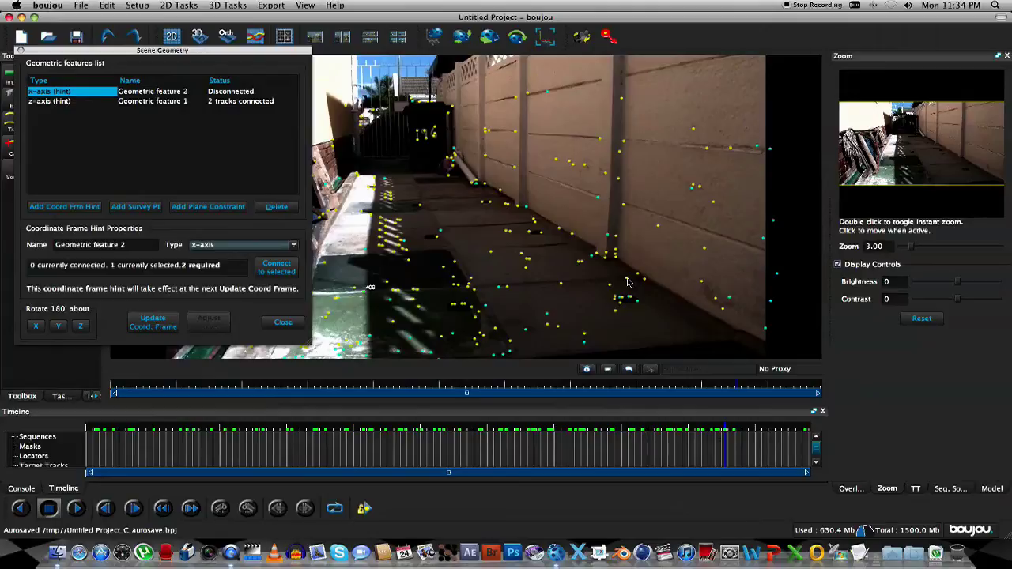
click(279, 269)
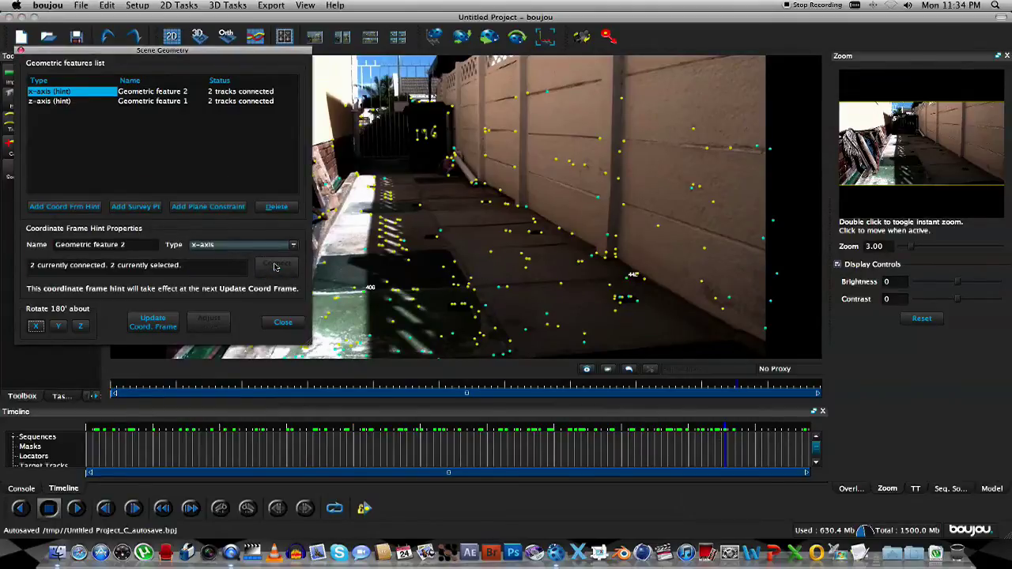
Step: Add an Origin coordinate frame hint, connect it to one floor track mid-alley, and update the coordinate frame
click(66, 212)
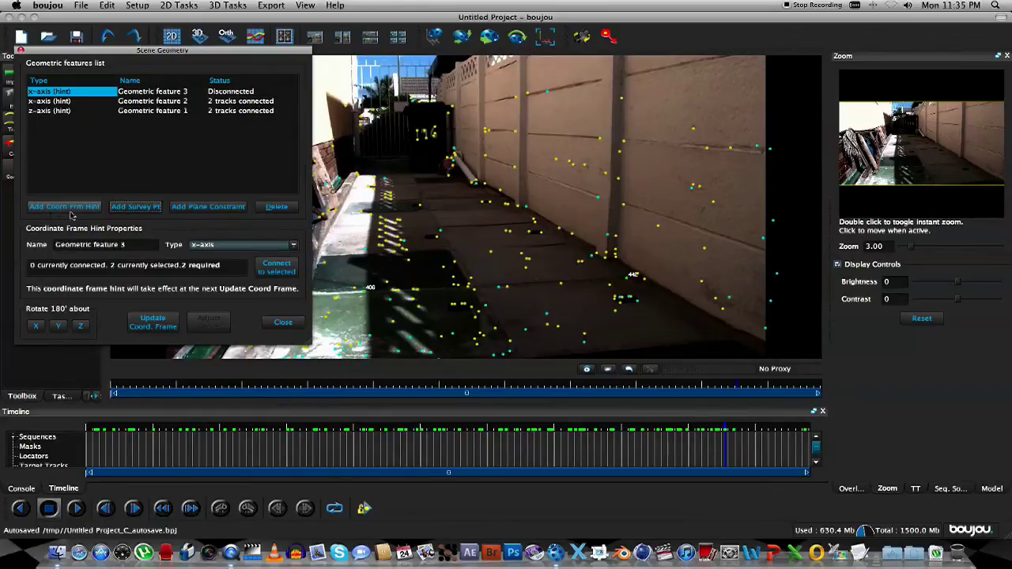
click(217, 244)
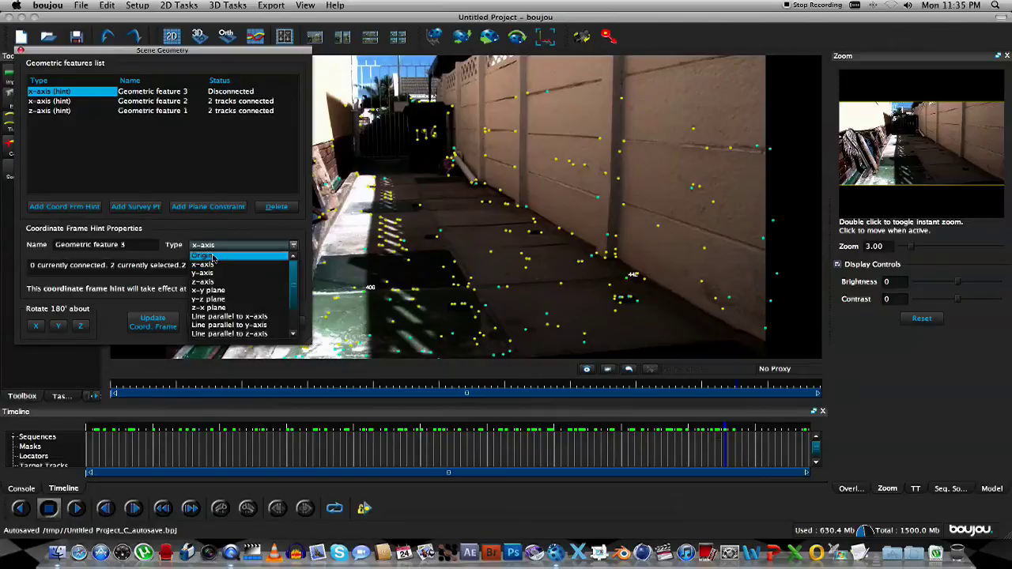
click(212, 259)
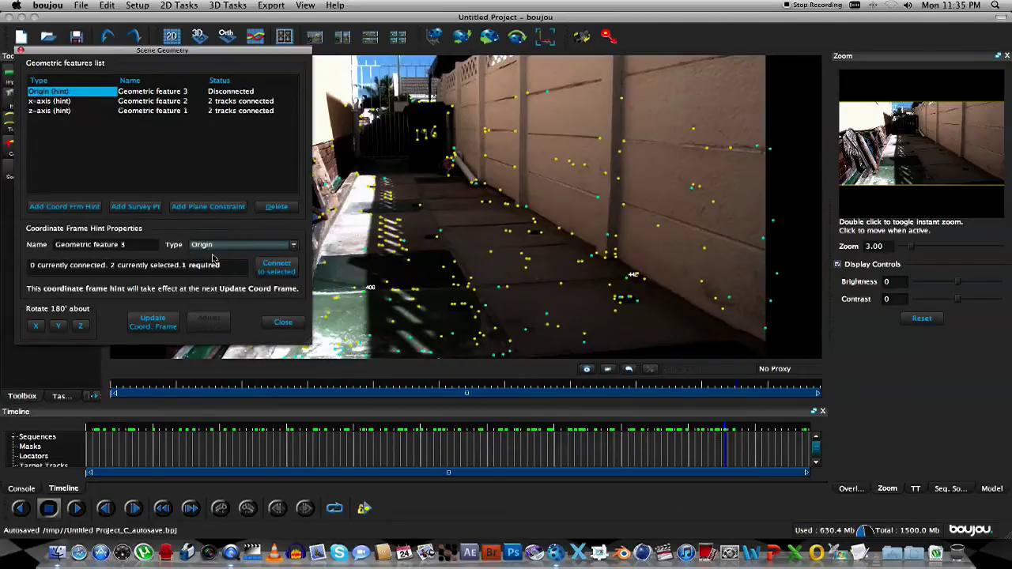
click(437, 240)
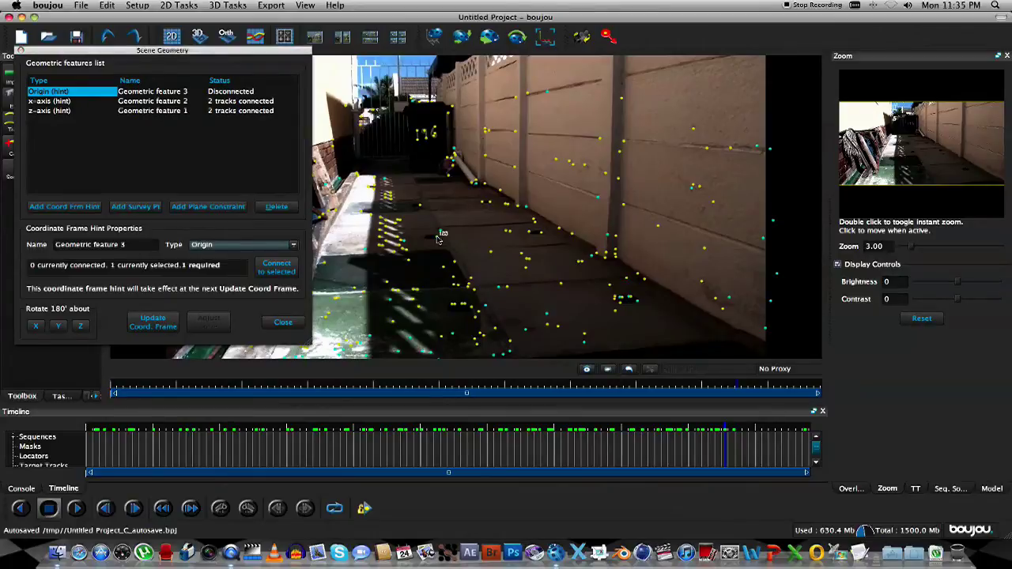
click(284, 262)
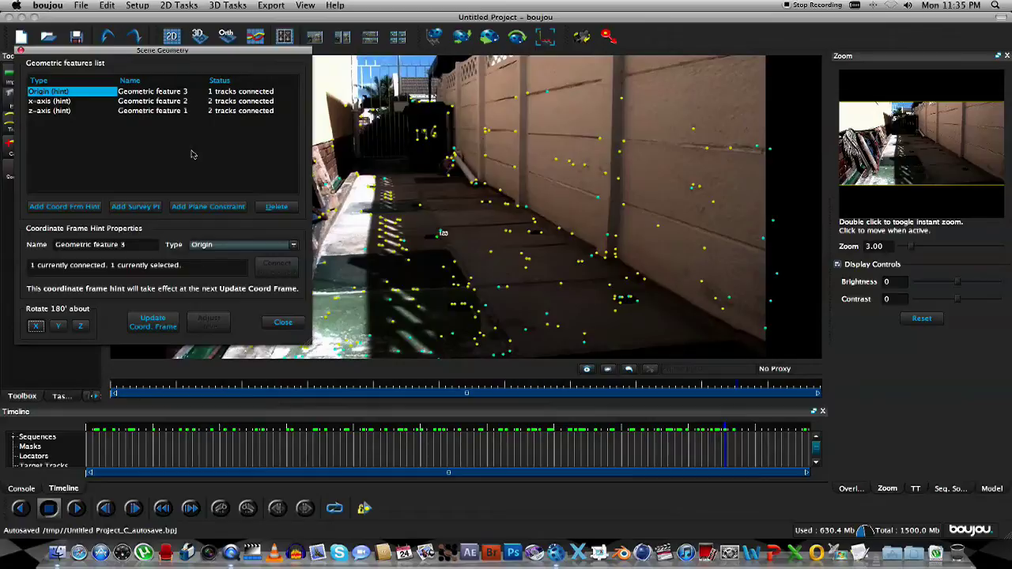
click(143, 329)
click(283, 323)
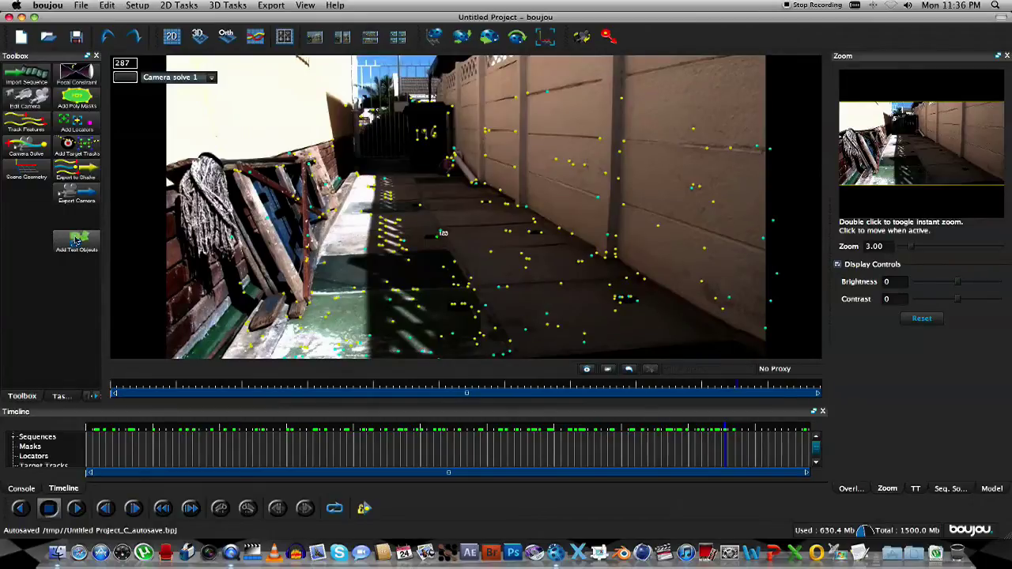
Step: Add a solid Ladybird test object with no alignment and scrub through the footage to check how it sticks to the floor
click(75, 239)
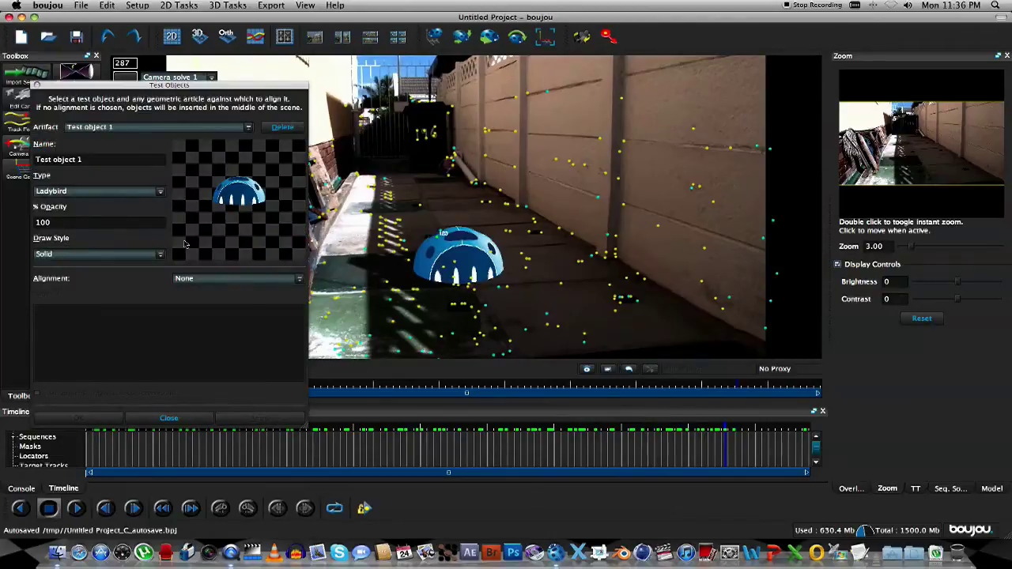
click(168, 418)
click(316, 427)
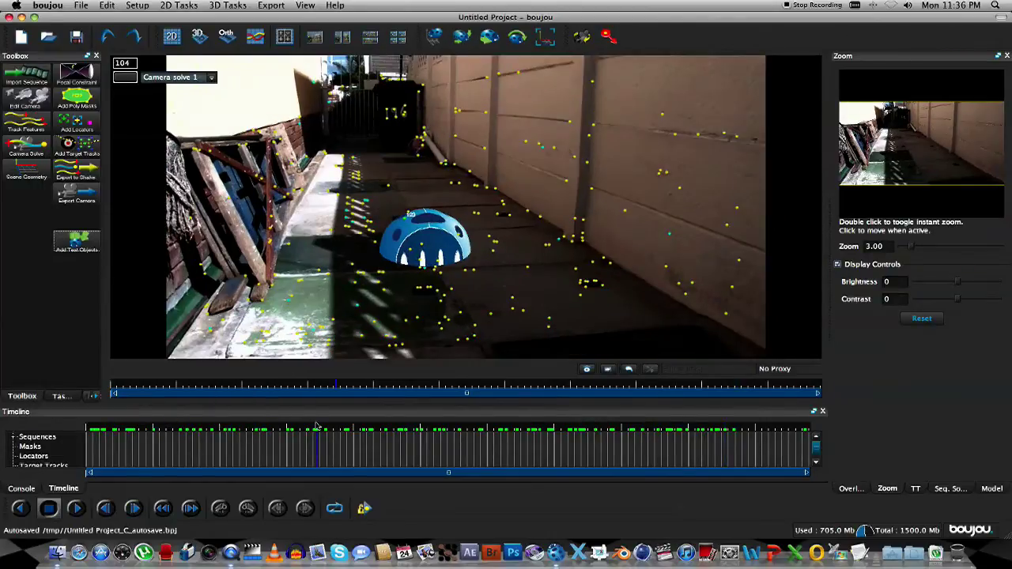
drag(316, 427, 215, 428)
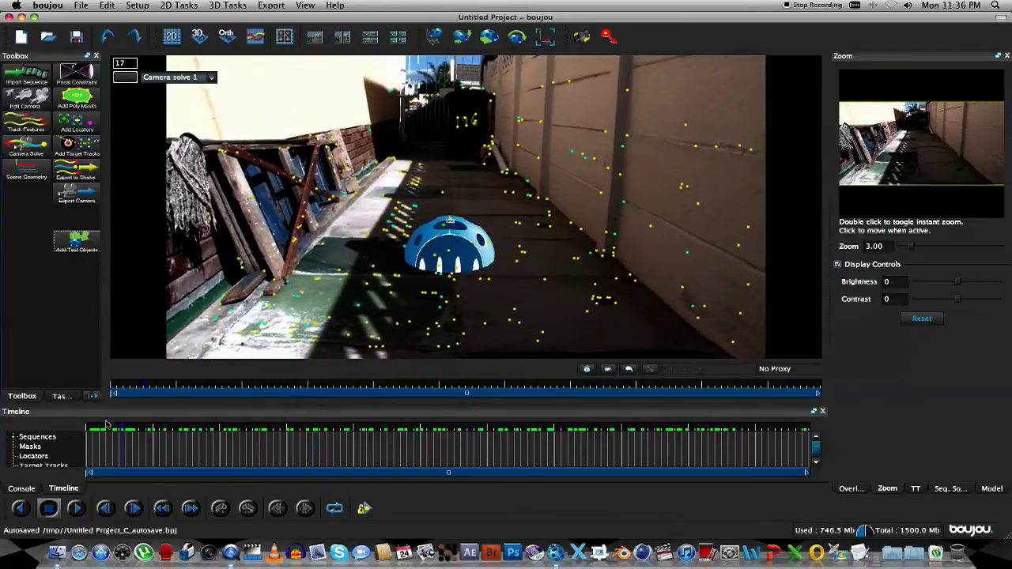
drag(309, 421, 706, 421)
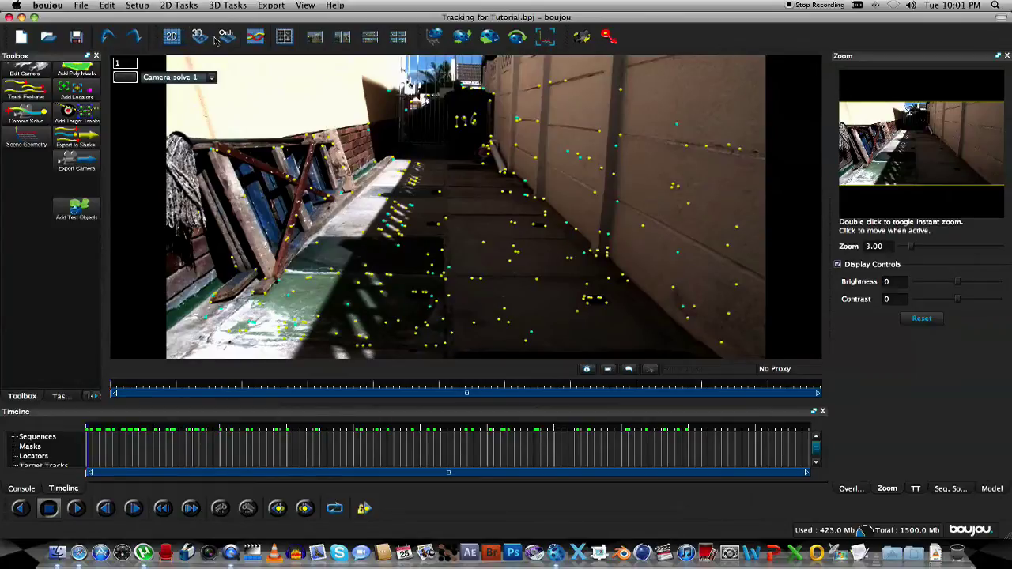
Step: Examine the solved camera path and tracked point cloud from several angles in the 3D view while scrubbing the frames
click(198, 36)
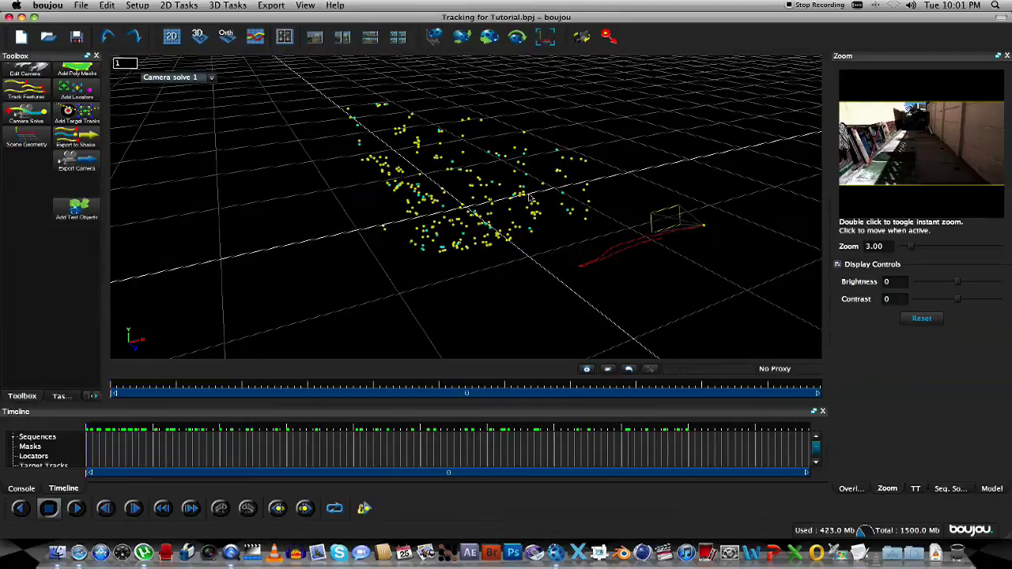
drag(615, 166, 394, 210)
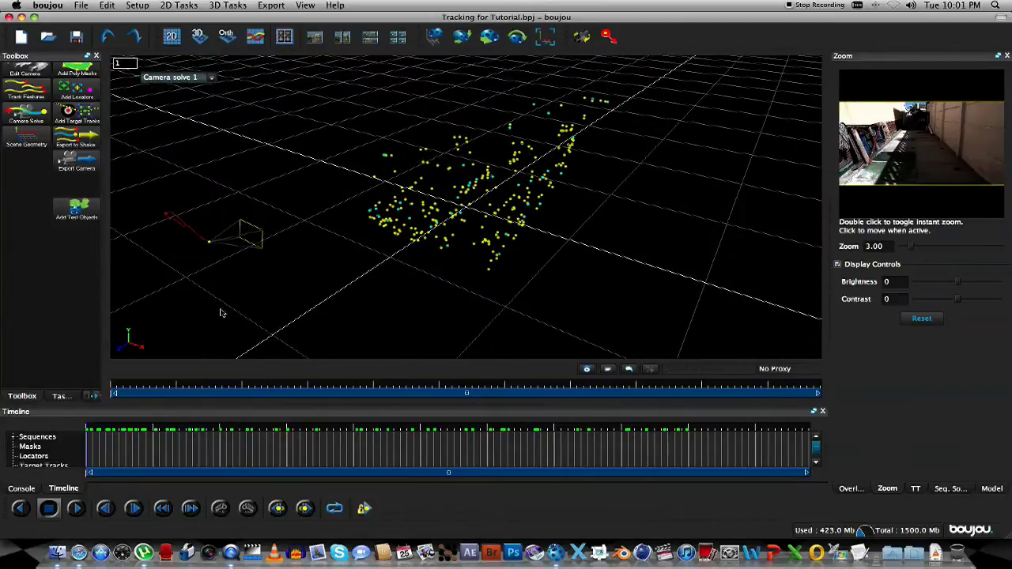
drag(101, 428, 210, 426)
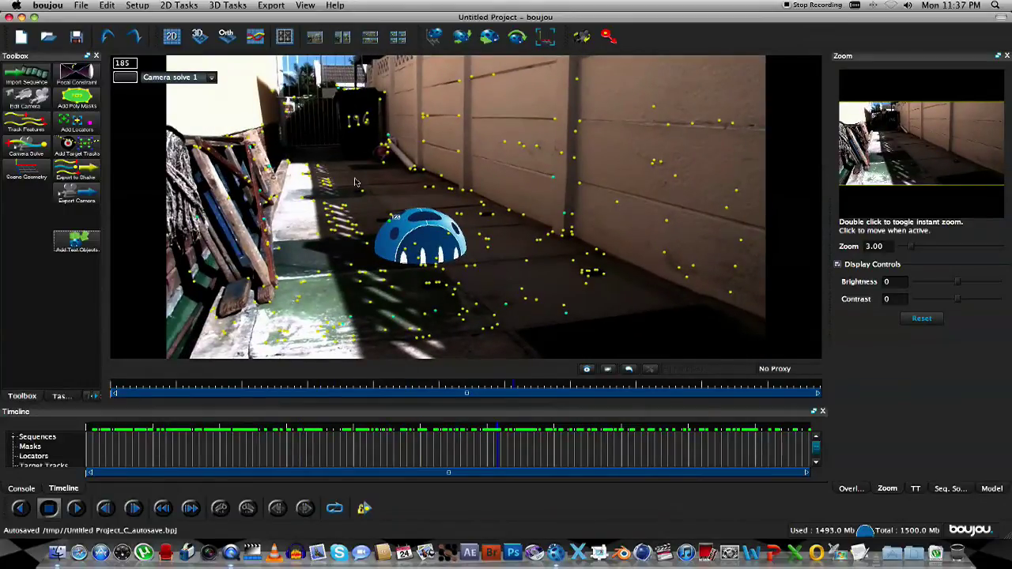
Step: Set up the camera solve export as Cinema 4D (*.c4d) with the scene scaled by 100
click(269, 7)
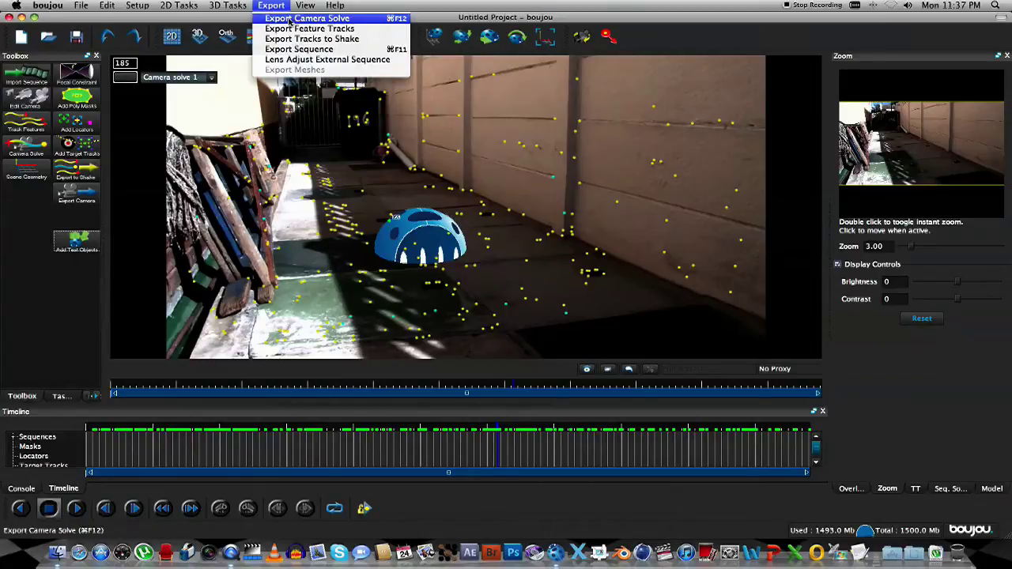
click(340, 19)
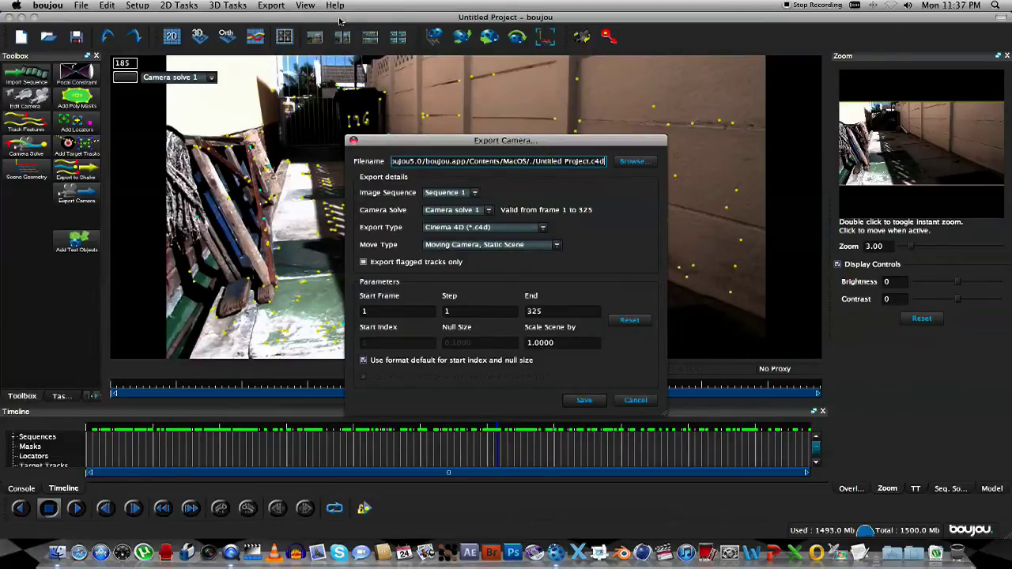
click(542, 228)
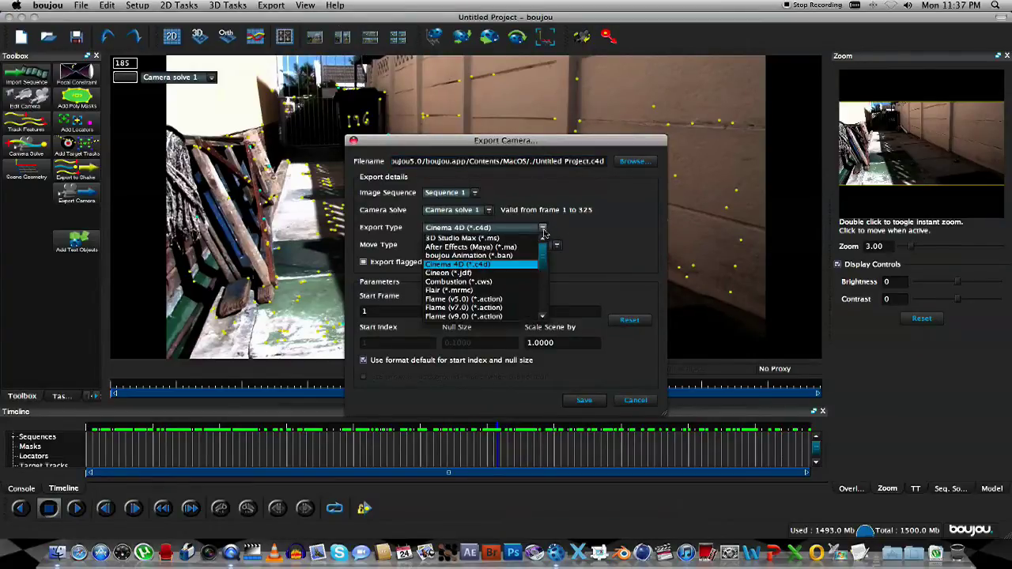
click(475, 267)
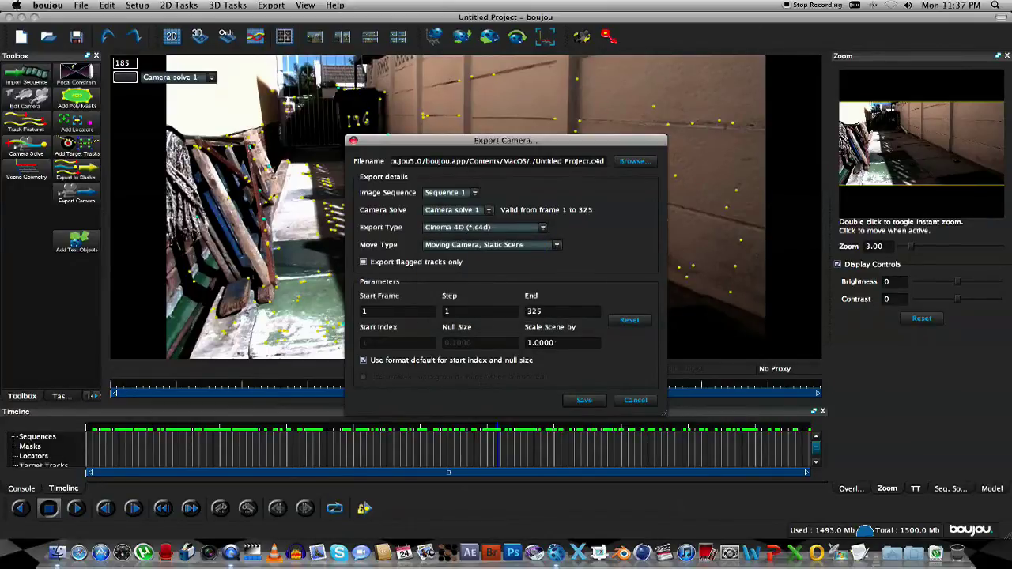
double_click(546, 342)
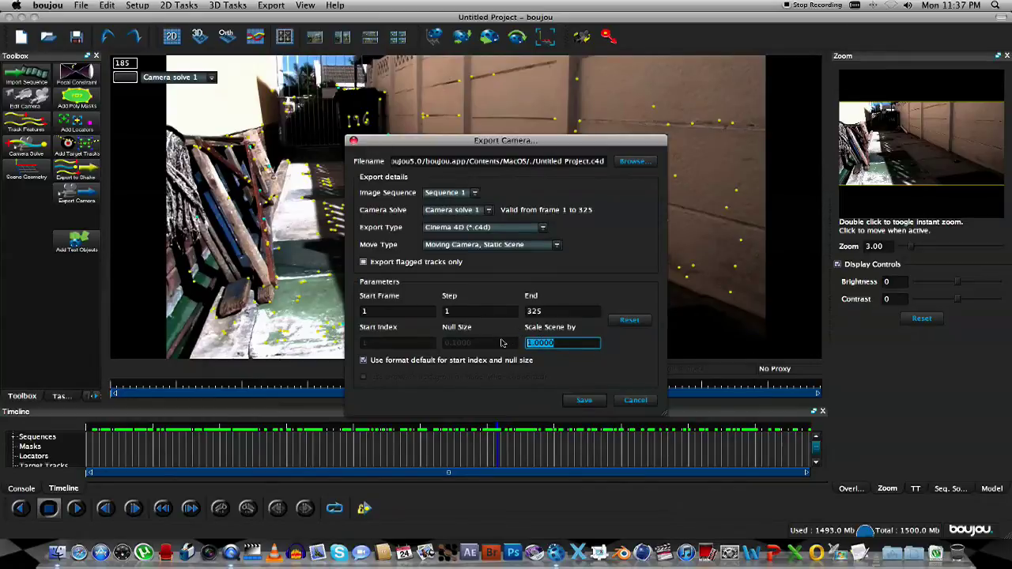
text(10)
Step: Export the camera solve as Camera Track into the 3D Tracking Tutorial folder on the Desktop
click(632, 161)
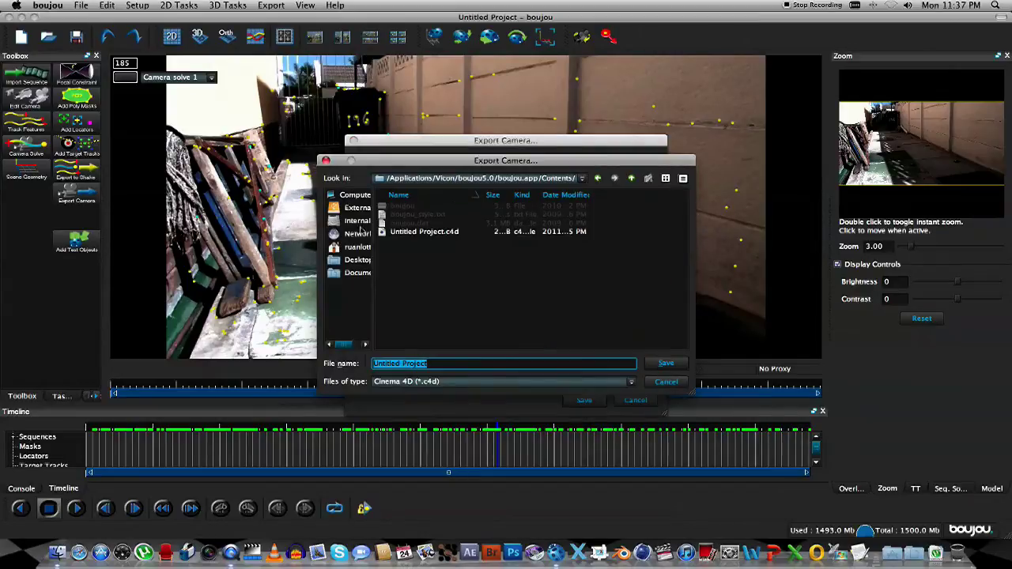
click(358, 260)
double_click(405, 208)
drag(431, 363, 348, 362)
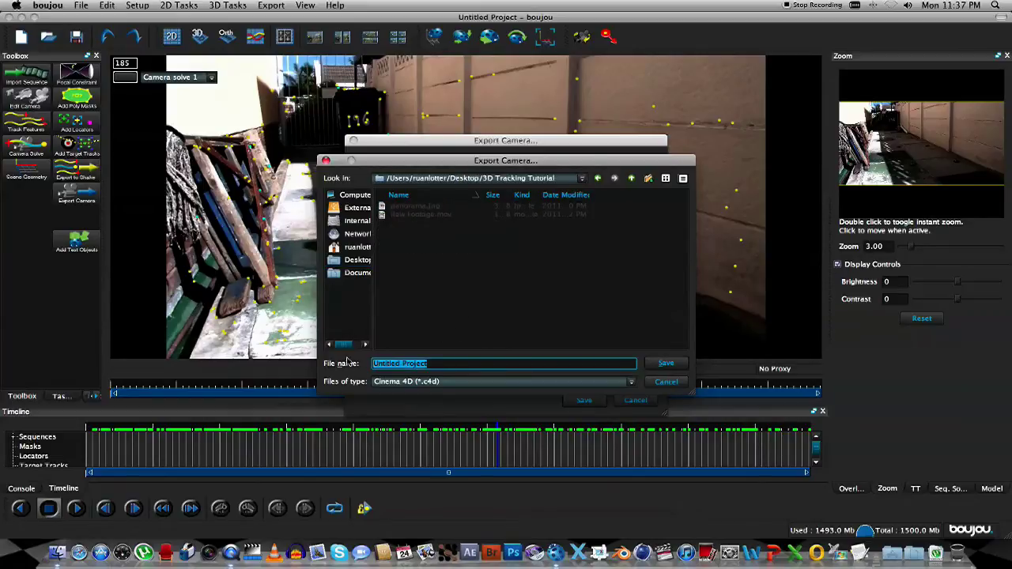
text(Camera Track)
click(666, 363)
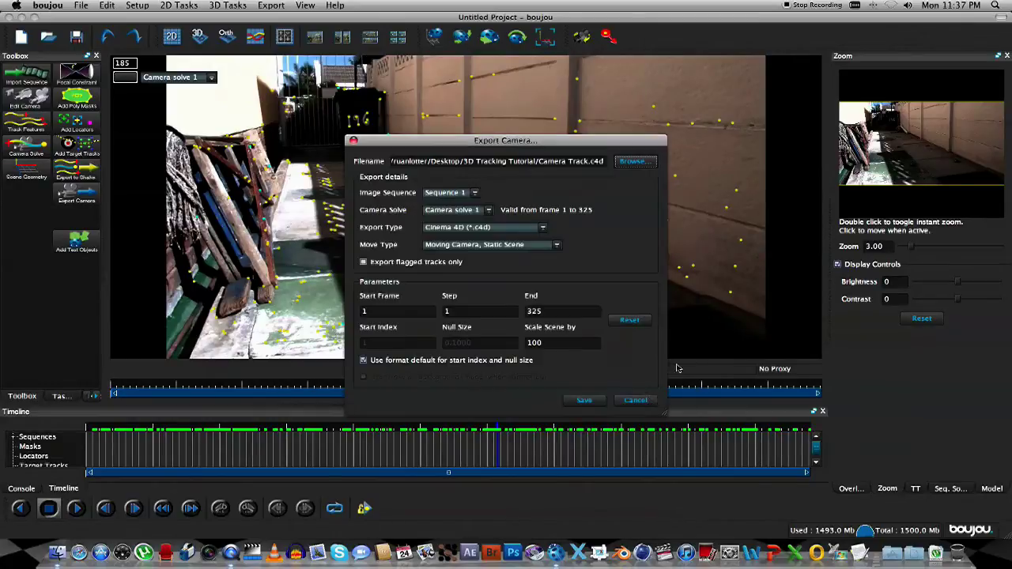
click(586, 399)
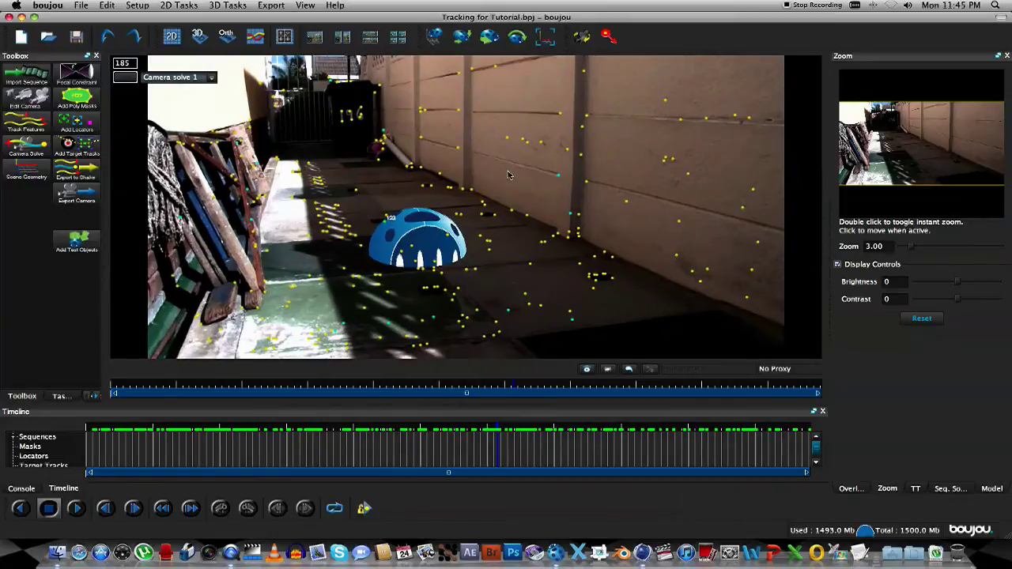
Step: Switch to CINEMA 4D, import Camera Track.c4d from the 3D Tracking Tutorial folder, and extend the timeline's preview range to frame 325
key(super+Tab)
key(super+Tab)
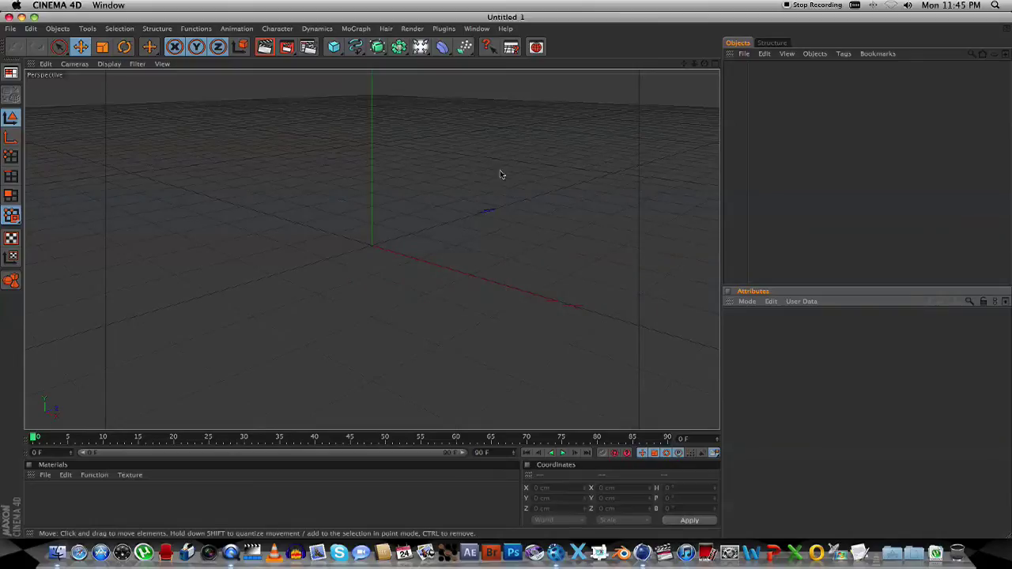
click(12, 29)
click(32, 50)
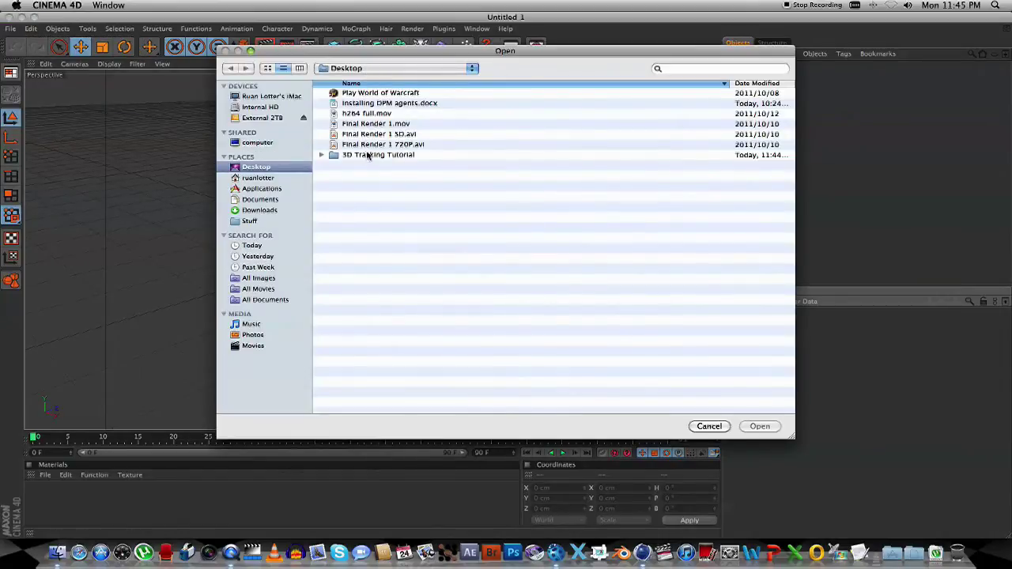
double_click(368, 156)
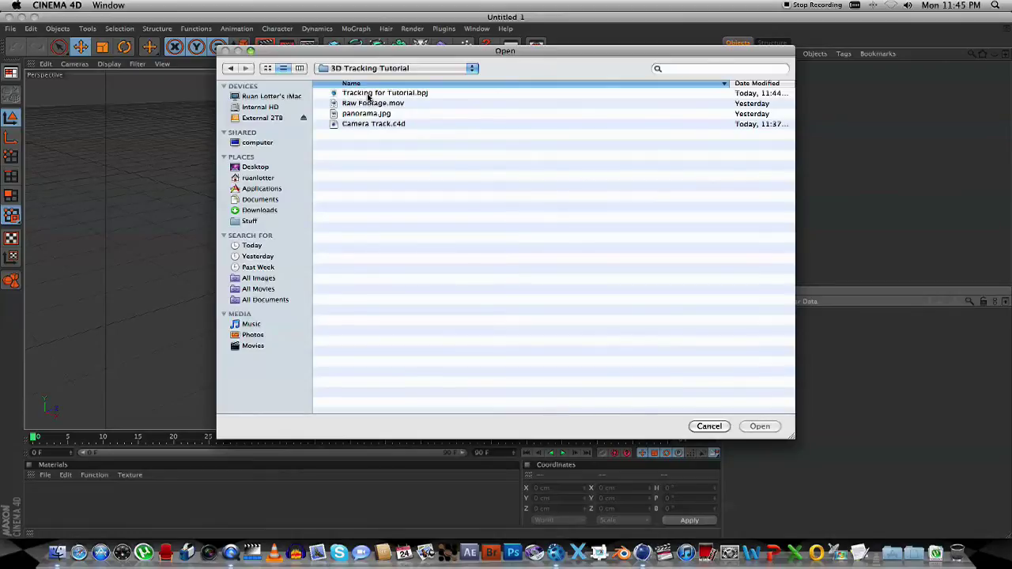
click(356, 125)
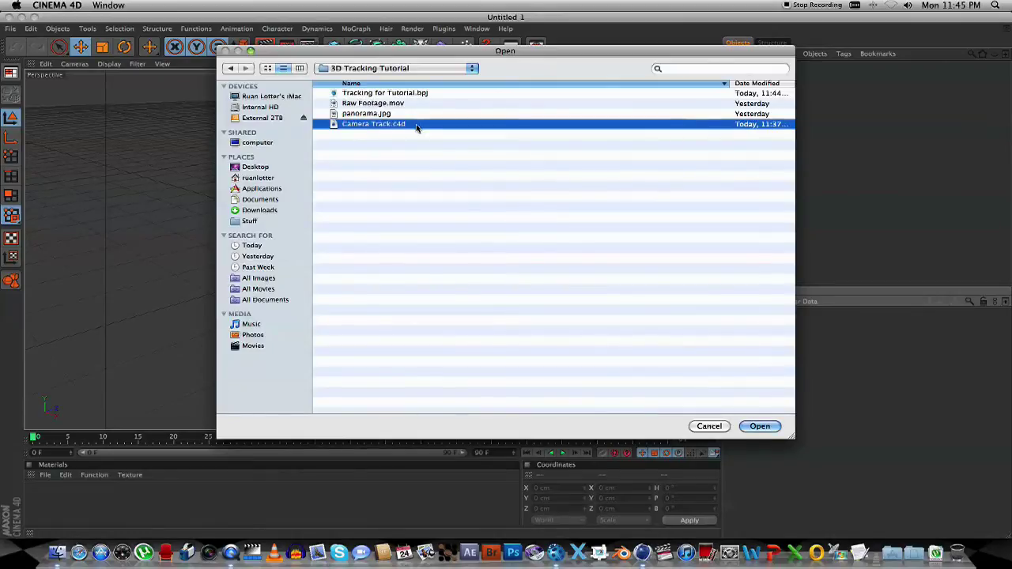
click(760, 427)
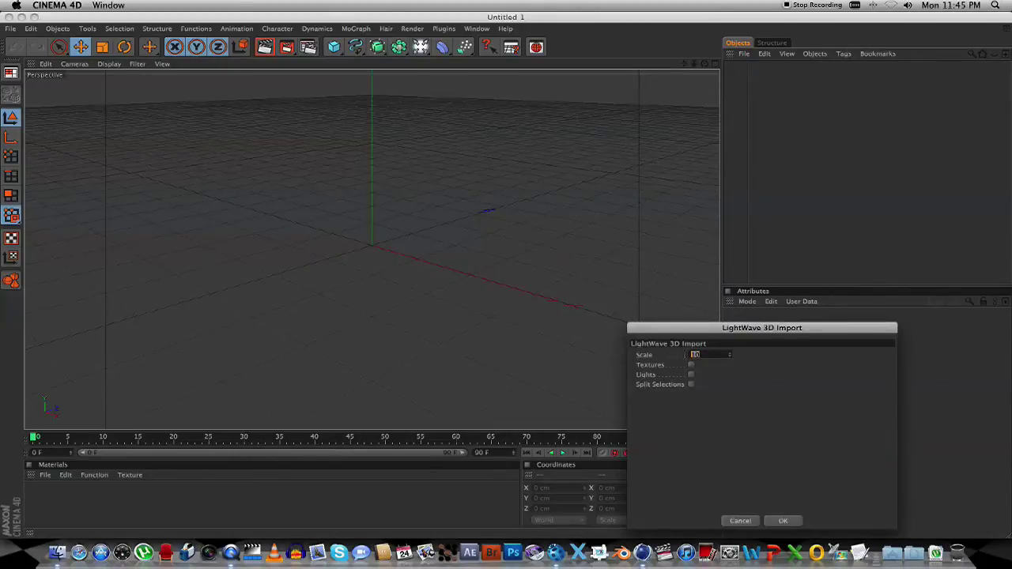
drag(712, 342, 586, 230)
click(668, 408)
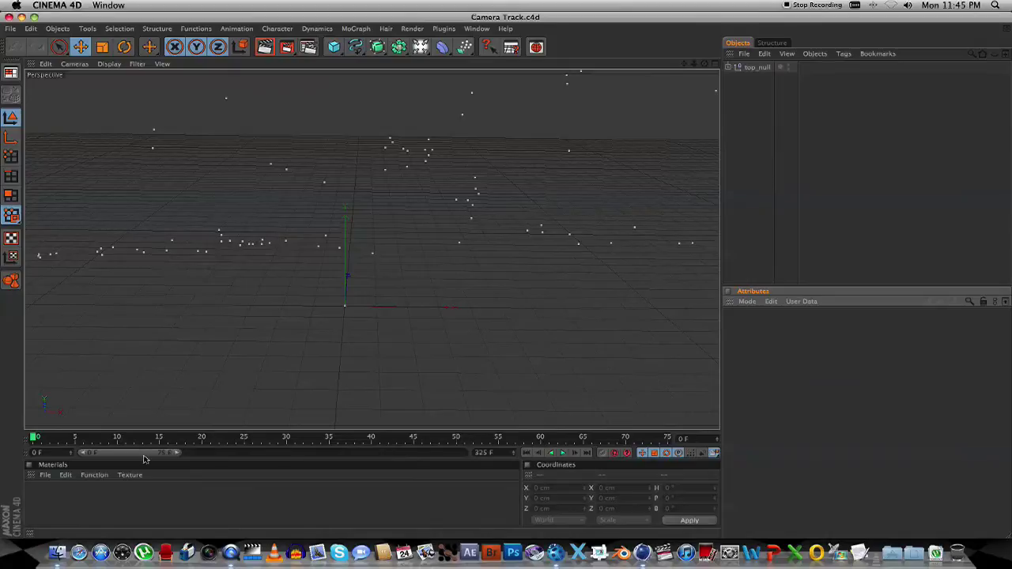
drag(178, 454, 466, 453)
mouse_move(41, 439)
mouse_down()
mouse_move(666, 437)
mouse_move(25, 432)
mouse_up()
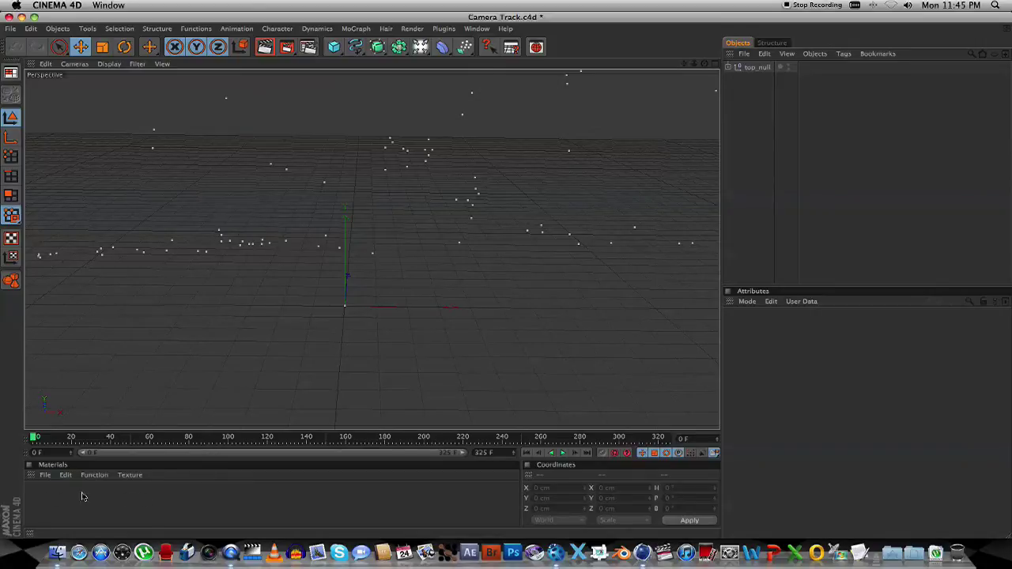
Step: Create a new material and disable its Specular channel
double_click(57, 504)
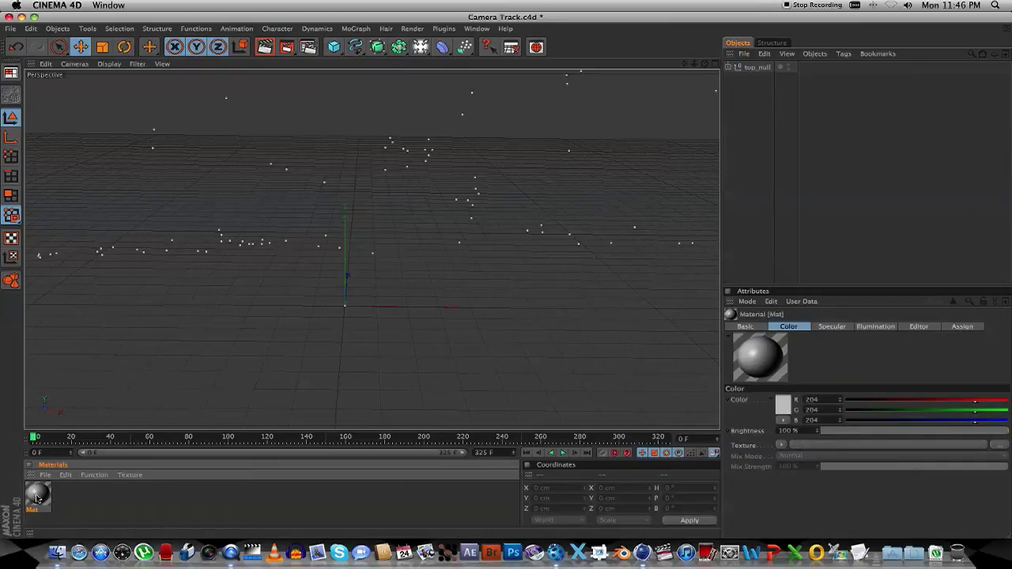
double_click(37, 498)
drag(287, 75, 368, 116)
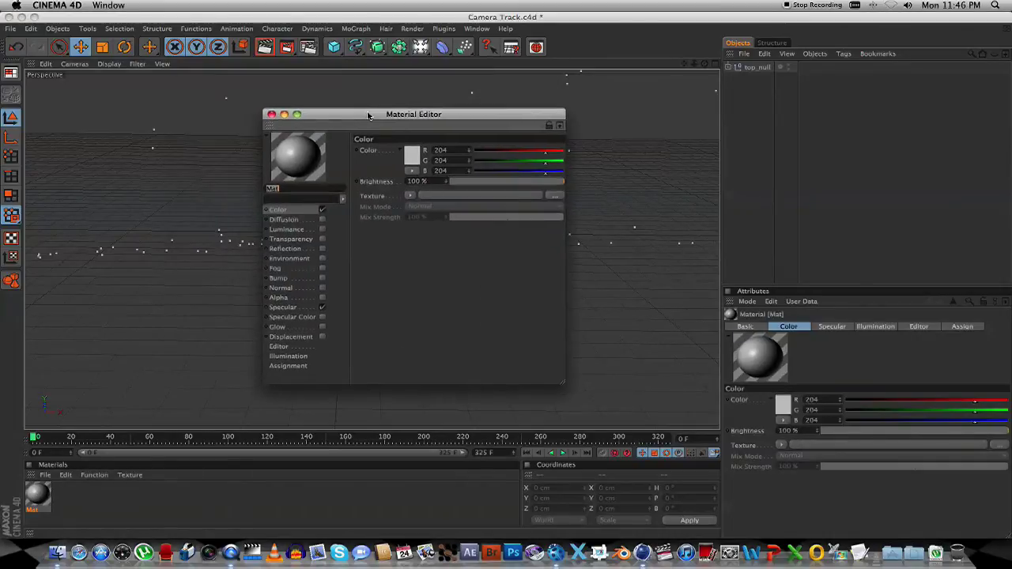
click(323, 308)
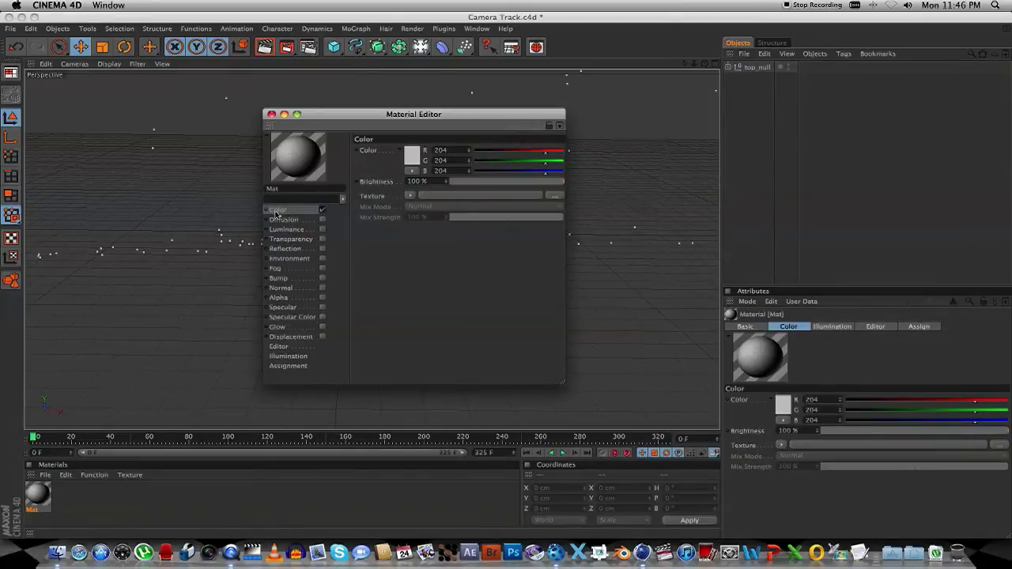
Step: Load Raw Footage.mov from the 3D Tracking Tutorial folder on the Desktop as the material's Color texture and close the Material Editor
click(411, 198)
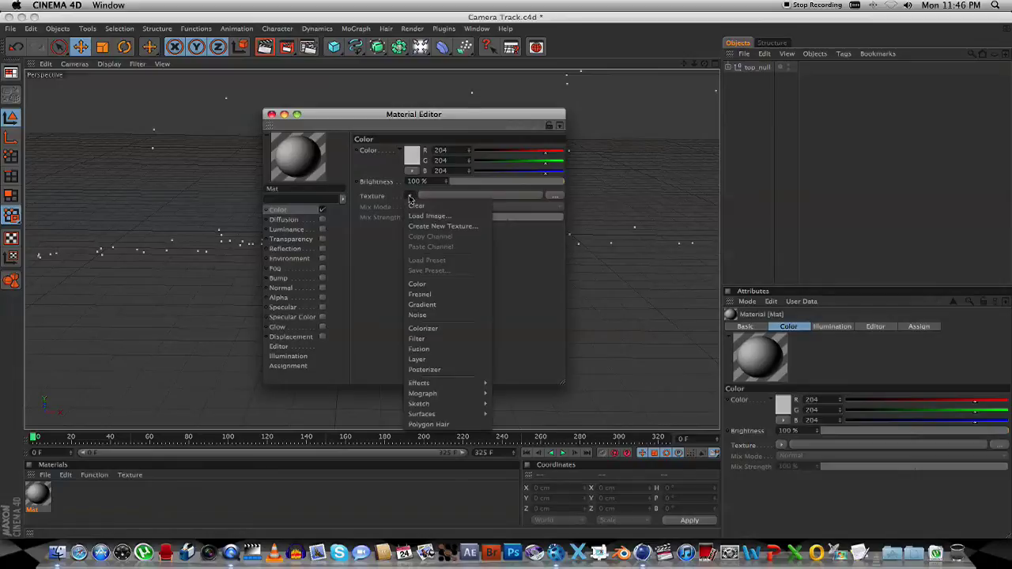
click(441, 216)
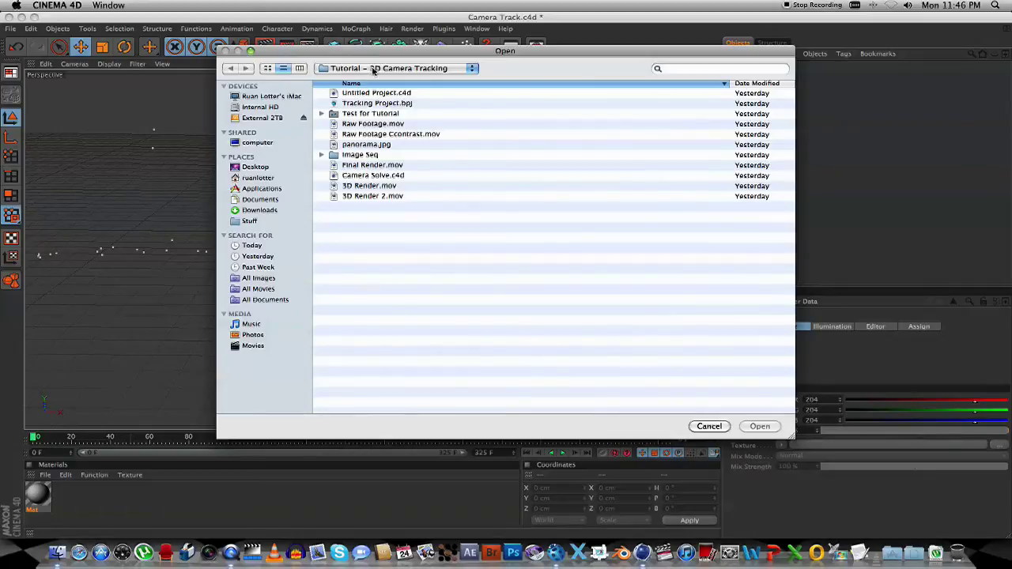
click(256, 168)
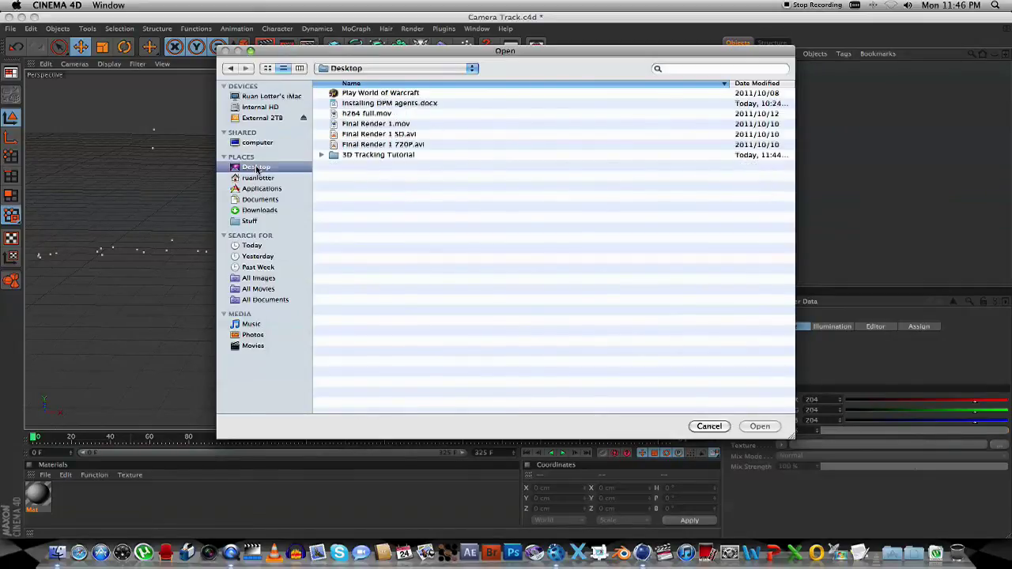
double_click(375, 156)
double_click(364, 103)
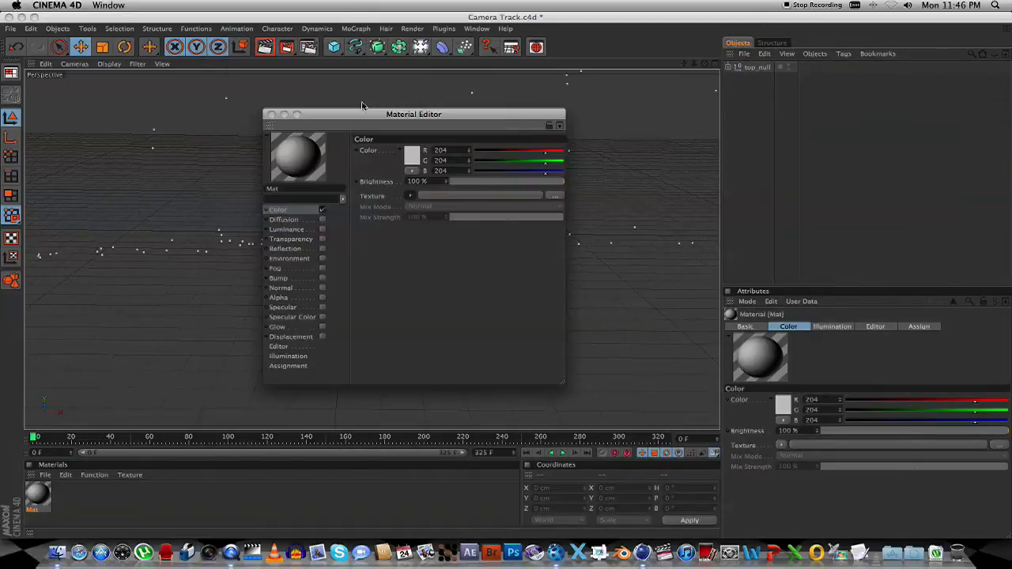
click(271, 114)
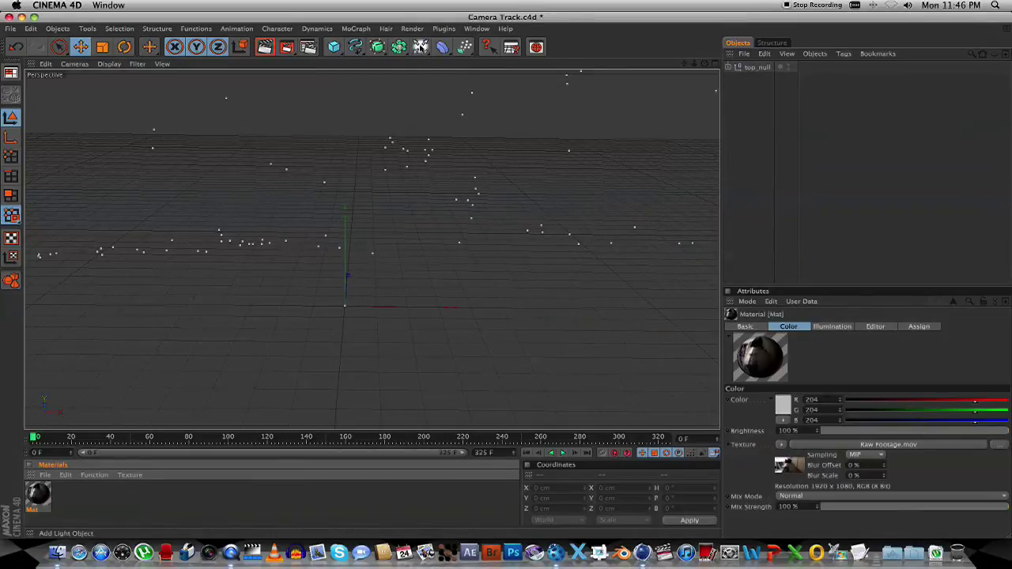
Step: Add a Background object, apply the footage material to it, and scrub through the timeline to check the footage
click(421, 47)
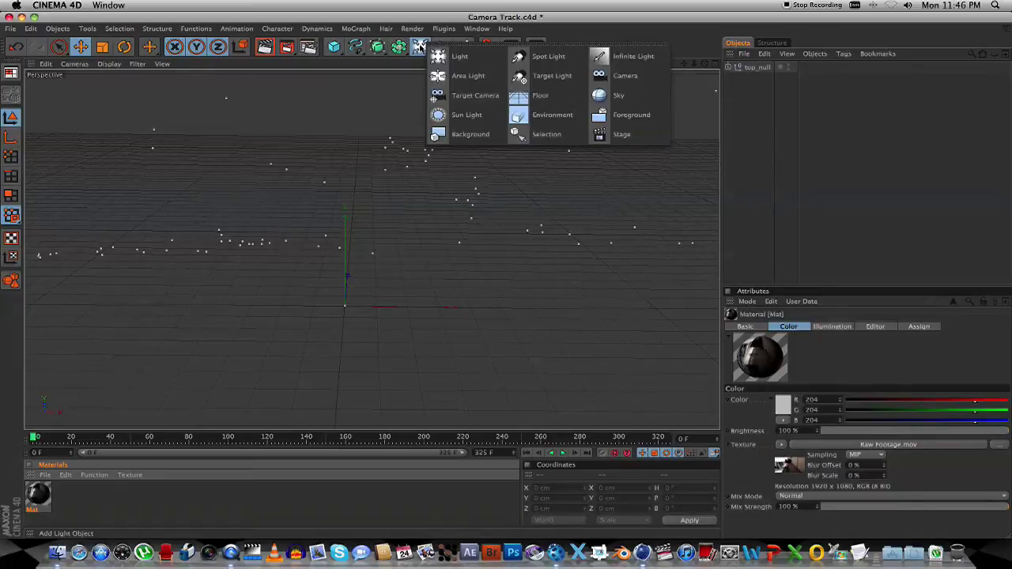
click(466, 136)
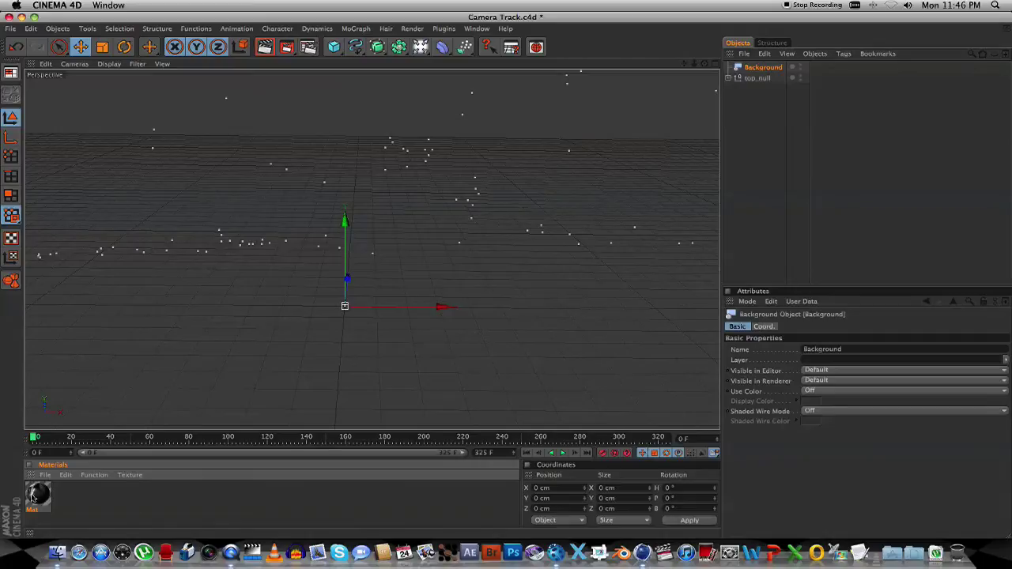
drag(35, 500, 758, 71)
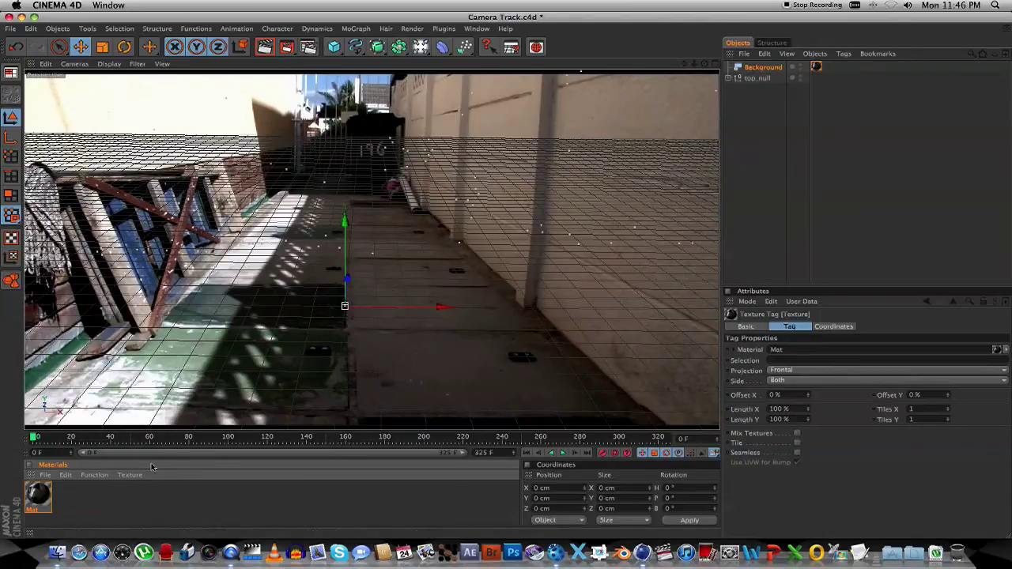
click(76, 437)
mouse_move(190, 440)
mouse_down()
mouse_move(596, 439)
mouse_move(534, 439)
mouse_up()
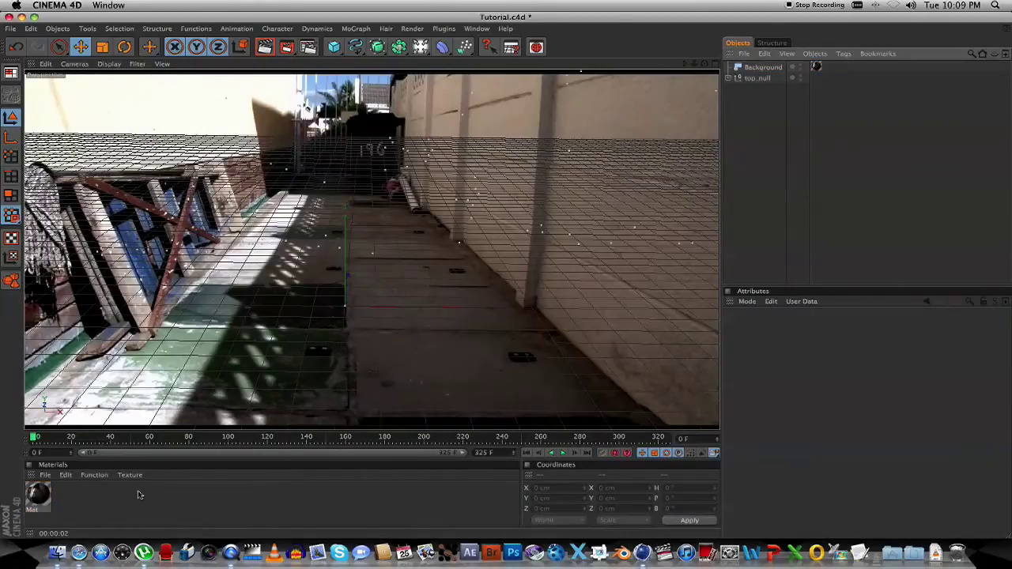
Step: Add a Floor object and apply the footage material to it with Frontal projection
click(422, 47)
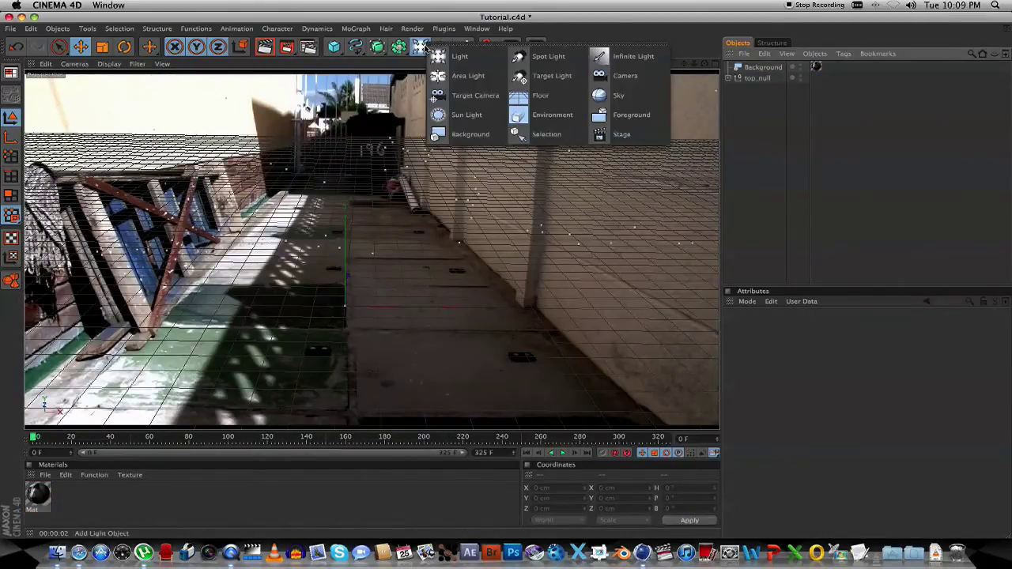
click(544, 96)
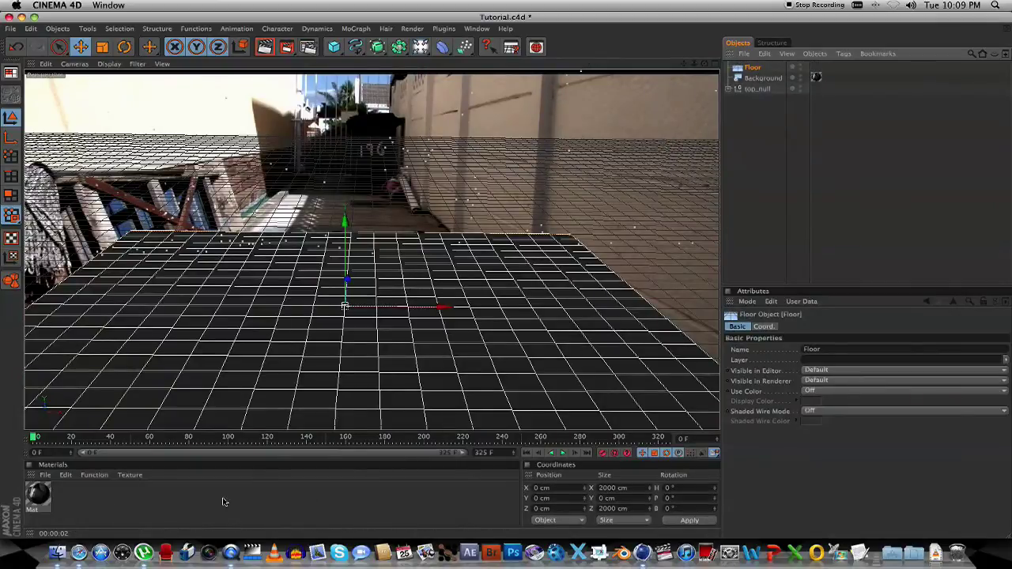
click(43, 492)
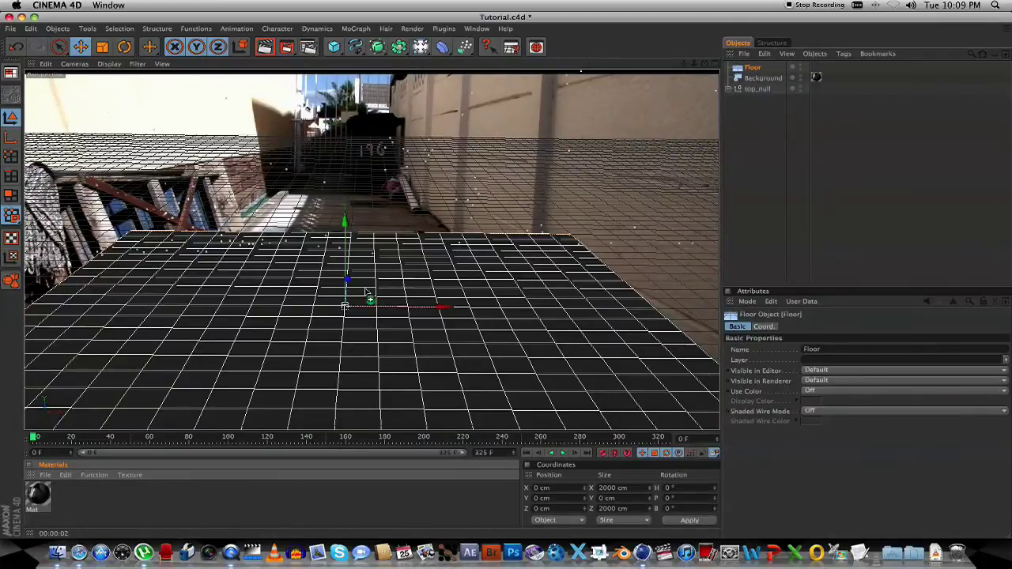
drag(773, 45, 756, 68)
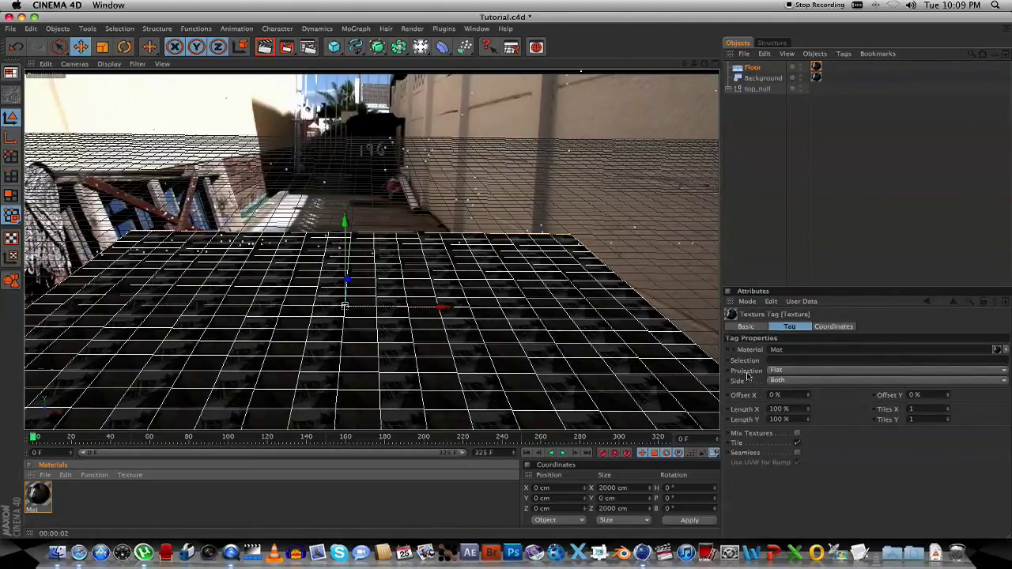
click(796, 373)
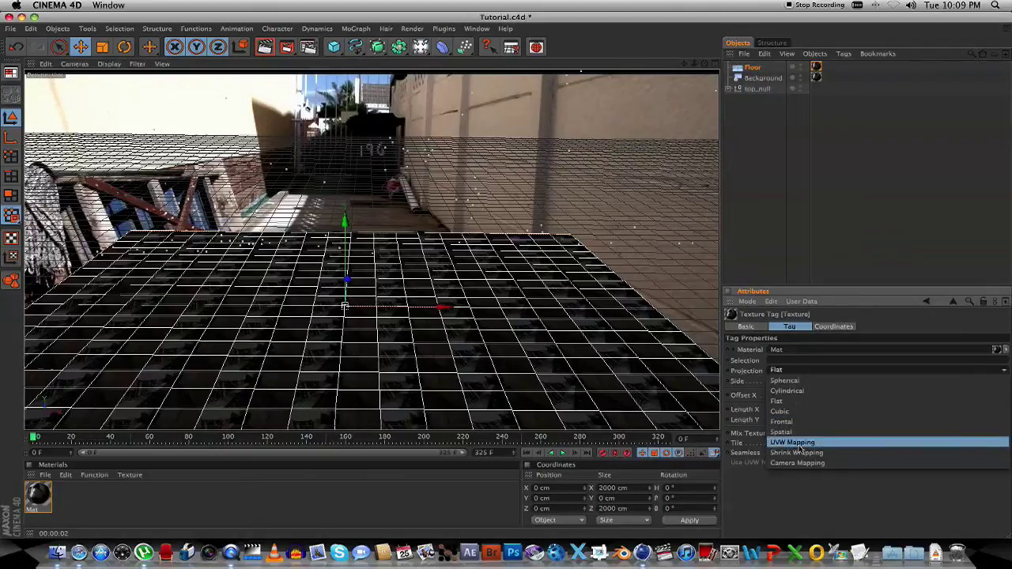
click(794, 423)
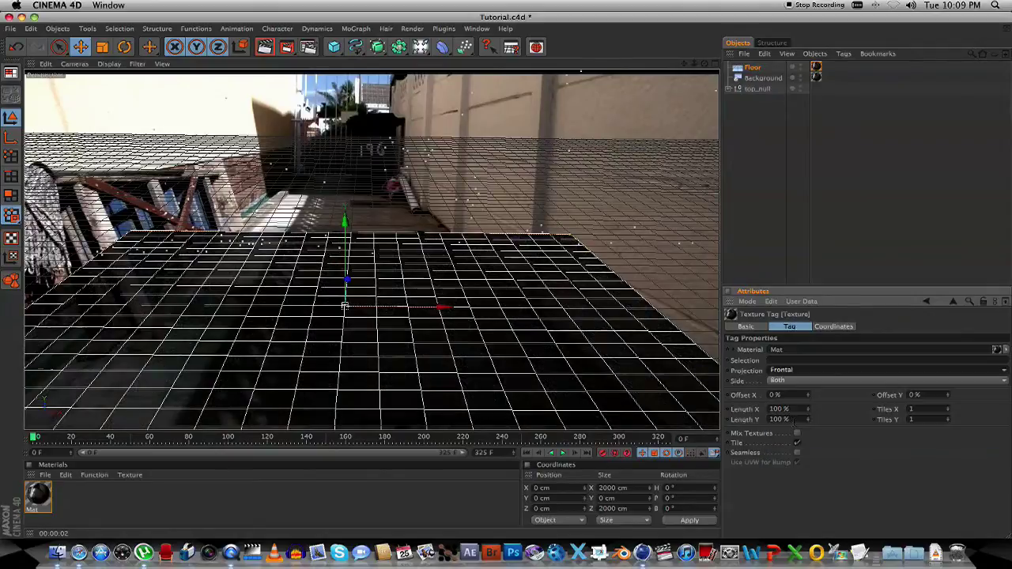
Step: Give the Floor a Compositing tag with Compositing Background enabled and Self Shadowing disabled, and render a preview of the view
right_click(754, 70)
mouse_move(838, 77)
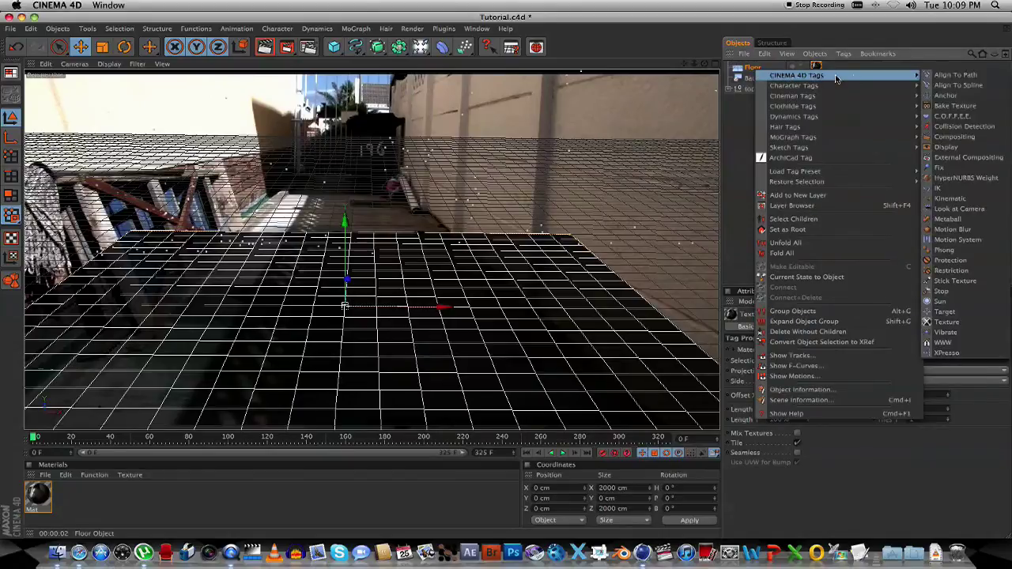
click(988, 139)
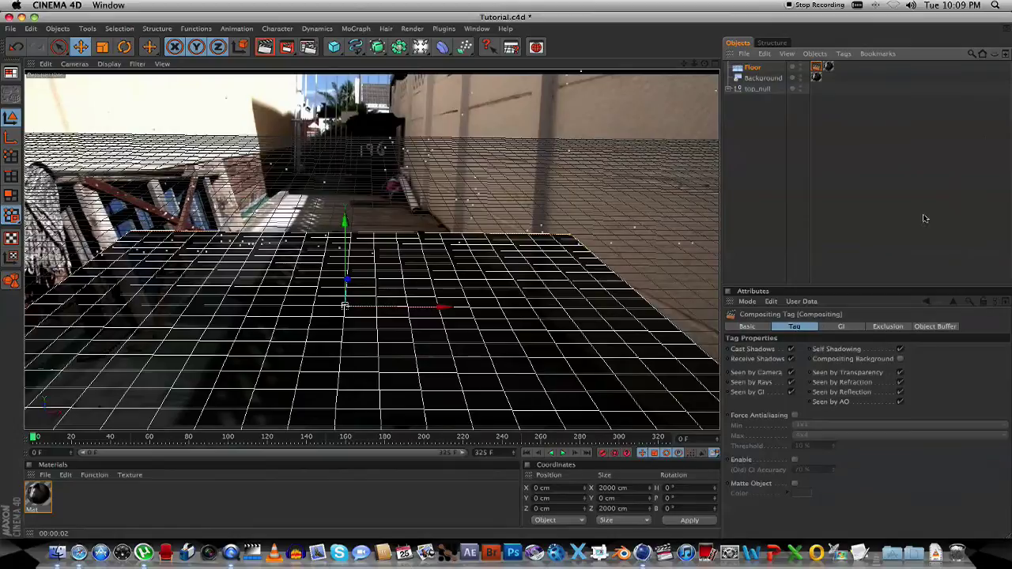
click(901, 359)
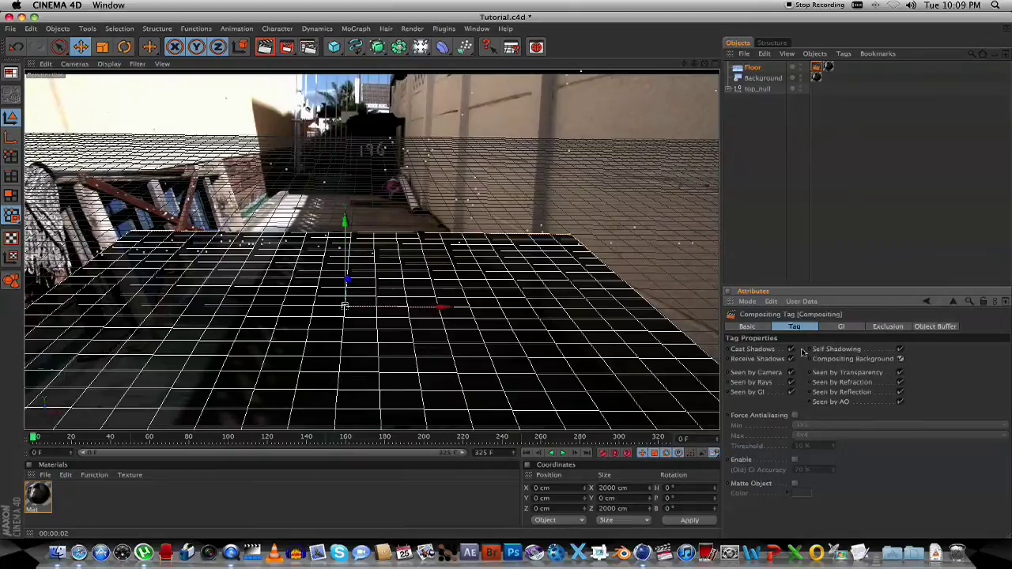
click(900, 350)
click(267, 48)
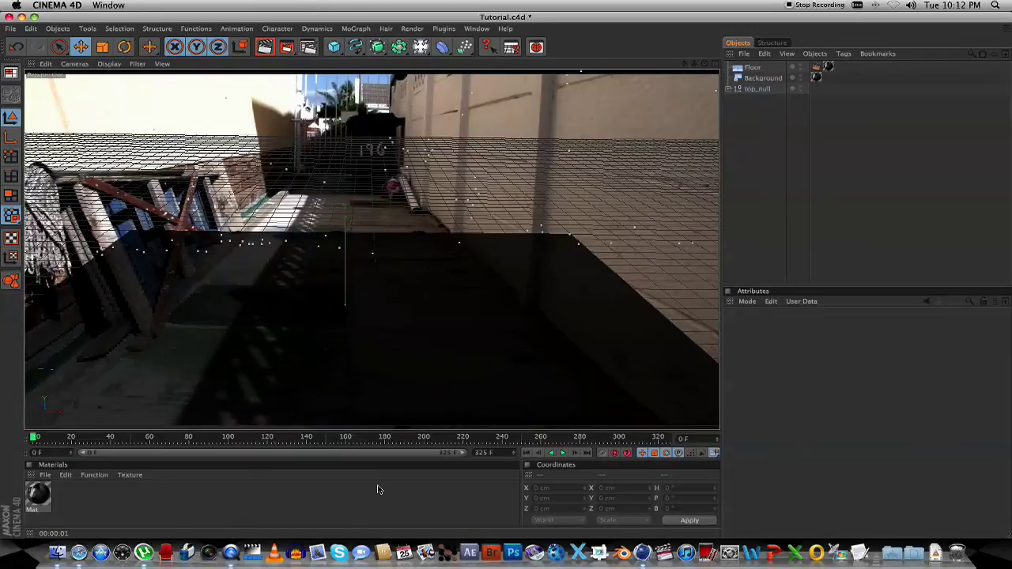
Step: Add a cube and raise it to Y 100 cm so that it rests on the floor
drag(336, 48, 350, 65)
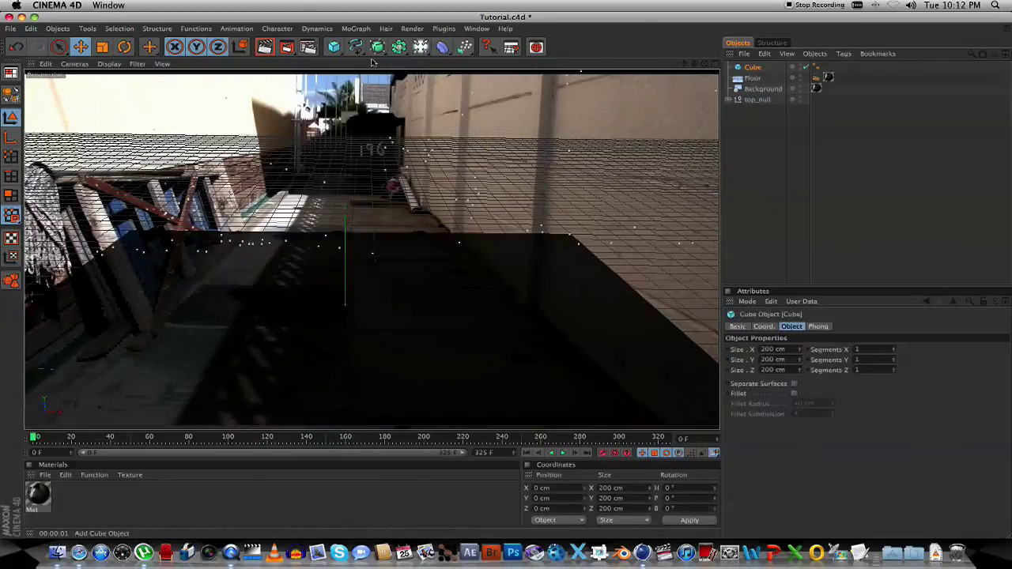
click(718, 65)
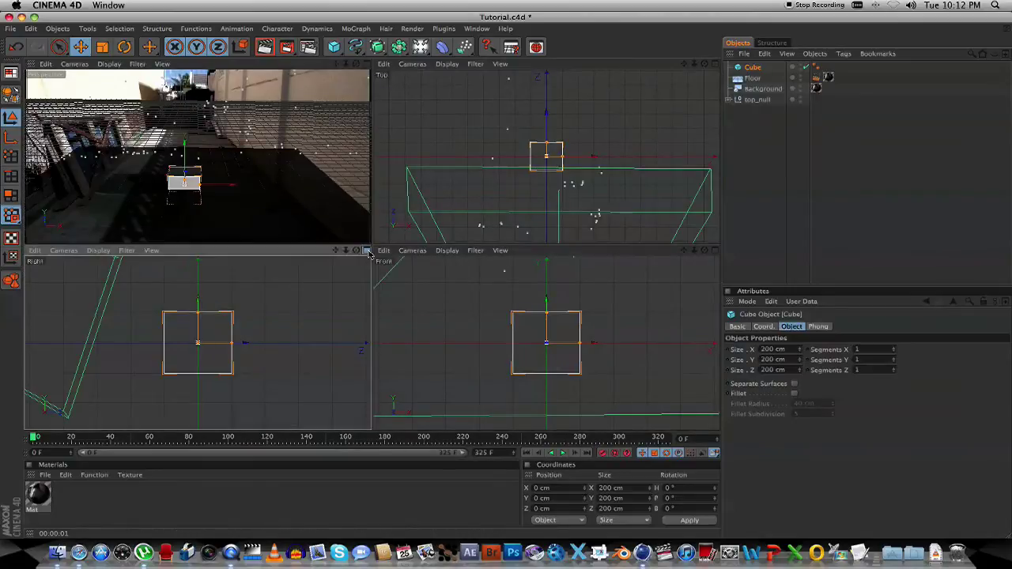
middle_click(423, 222)
click(752, 78)
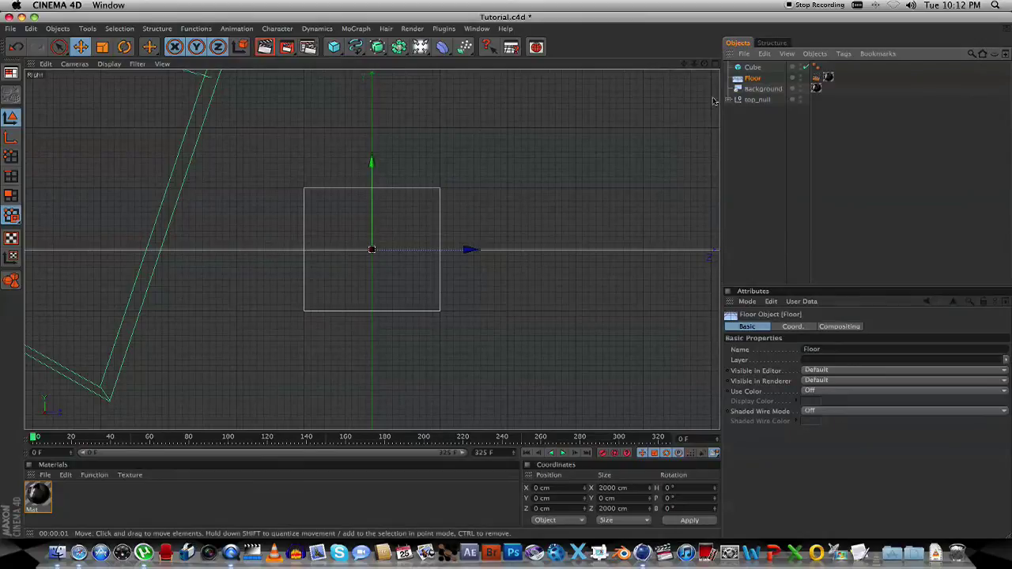
click(752, 67)
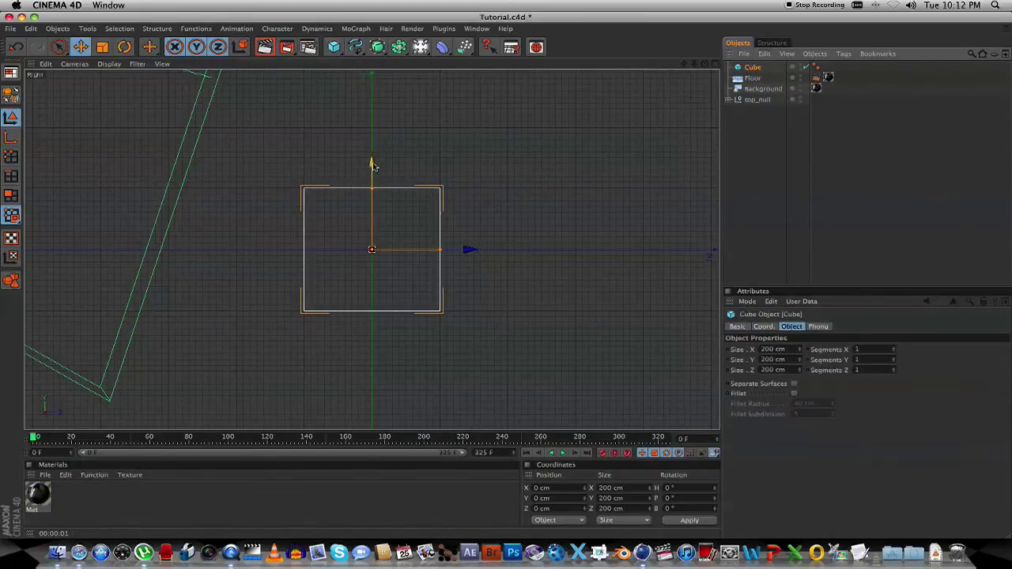
drag(372, 163, 371, 102)
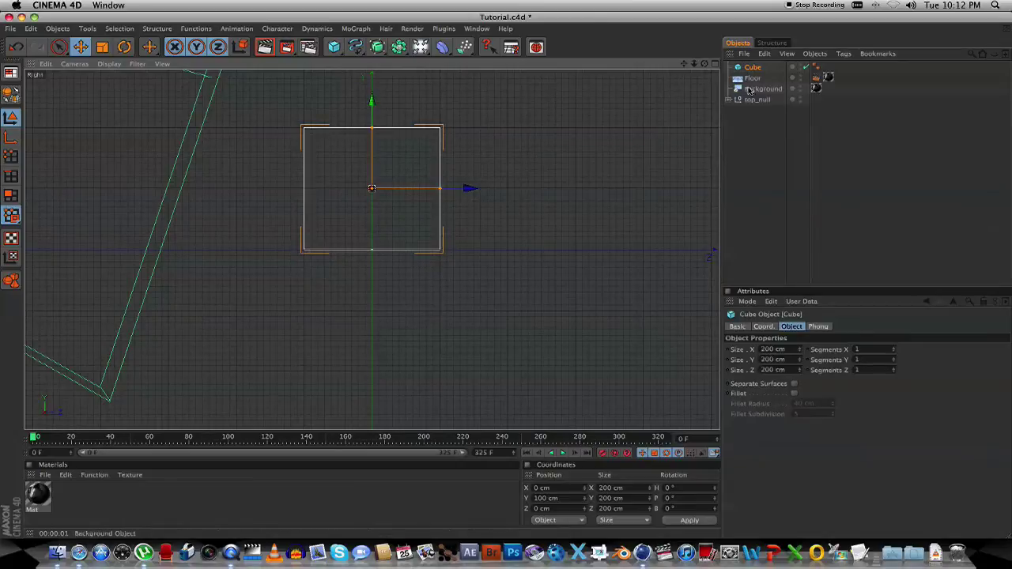
Step: Render a preview of the cube over the alley footage in the Perspective view
click(716, 64)
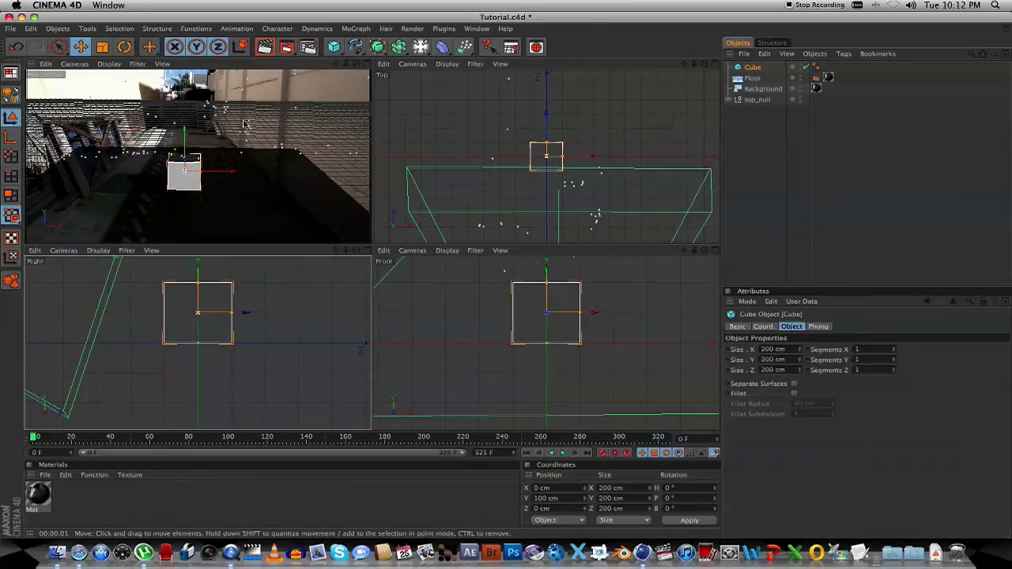
click(366, 64)
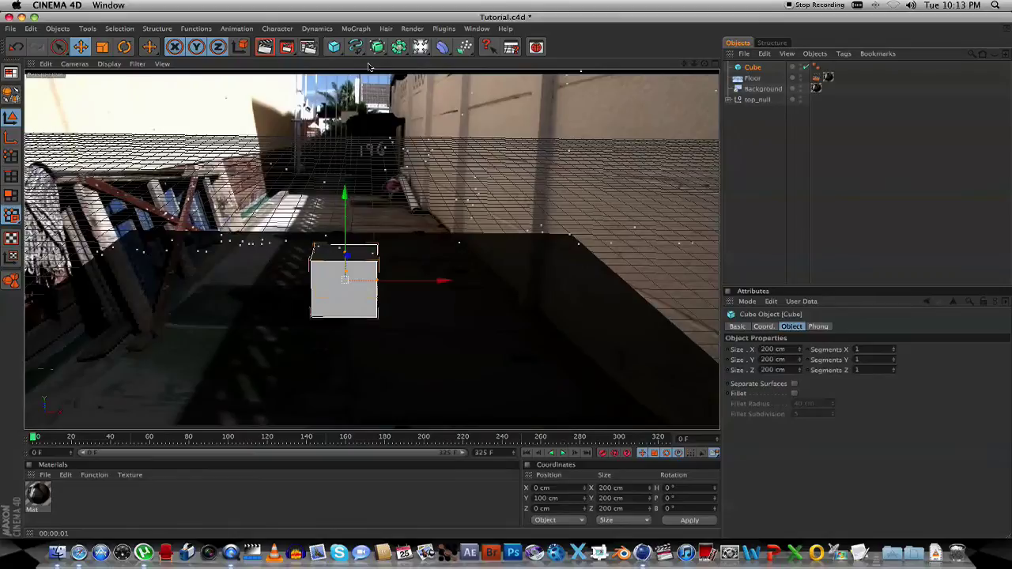
click(266, 48)
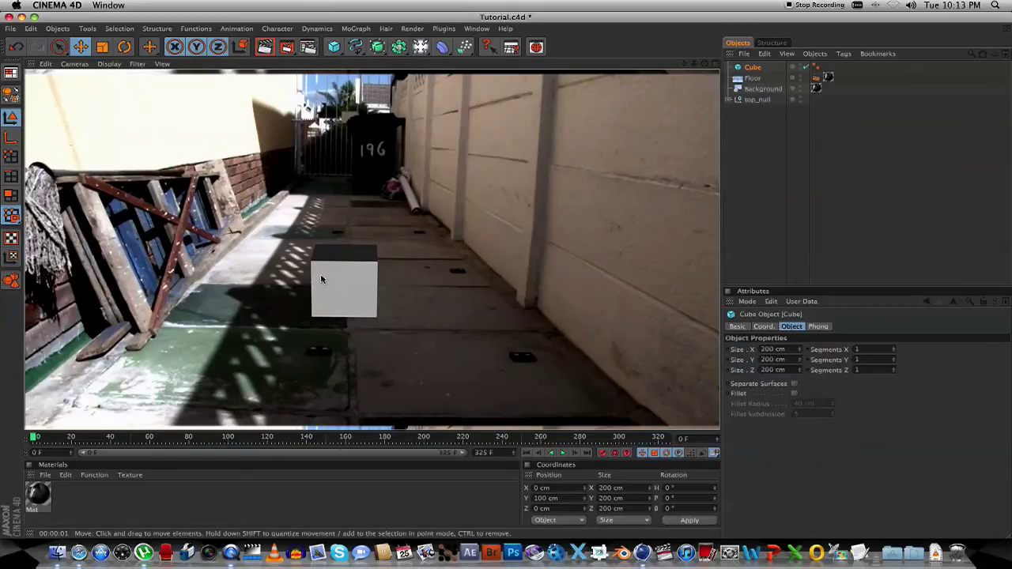
click(793, 150)
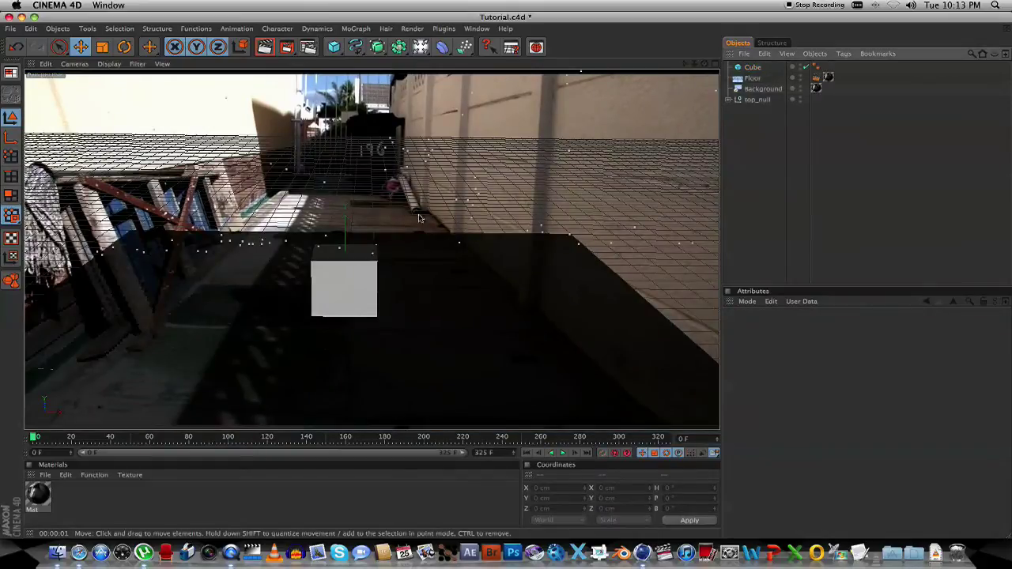
Step: Add an omni light and place it above and beside the cube at about X 608, Y 418, Z -325 cm
drag(420, 49, 461, 57)
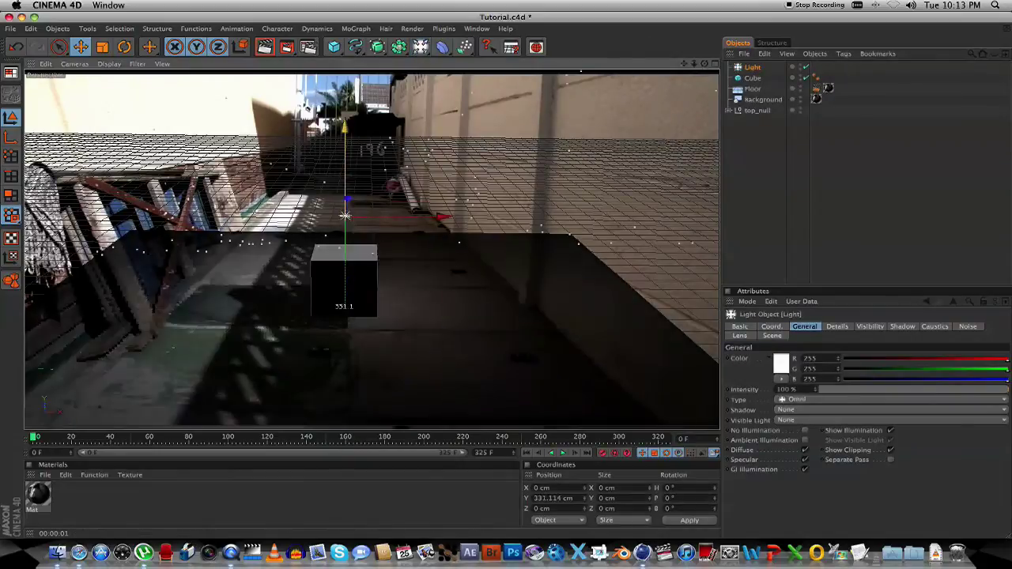
drag(444, 199, 642, 194)
drag(524, 179, 574, 214)
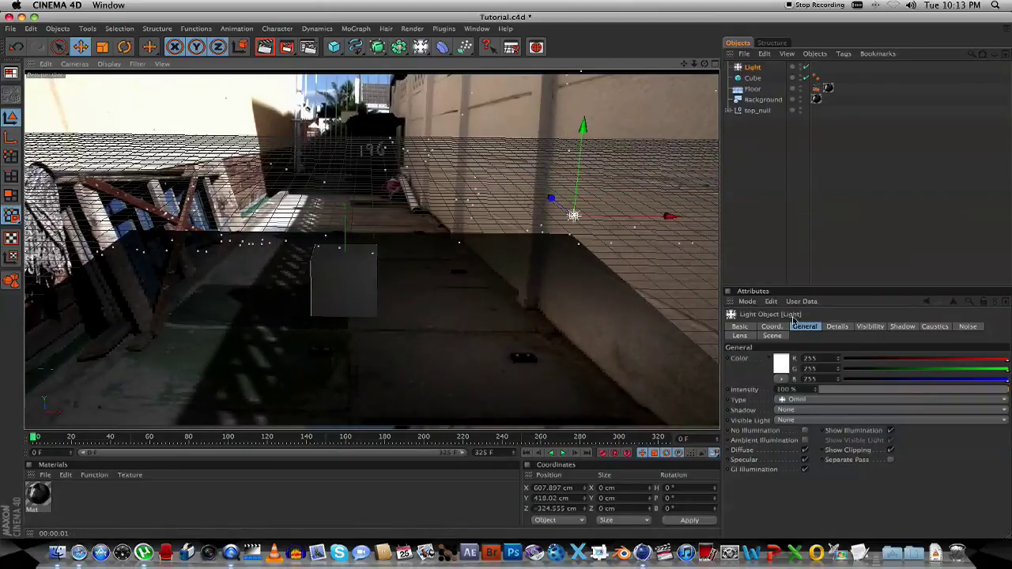
Step: Set the light's shadow to Shadow Maps (Soft) with 60 % density and render a preview of the view
click(903, 327)
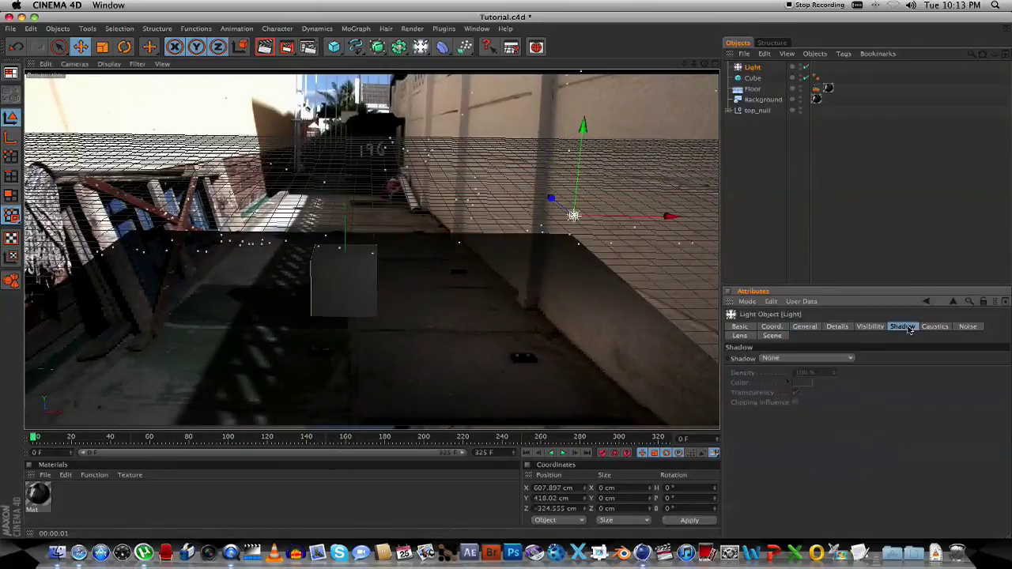
click(795, 360)
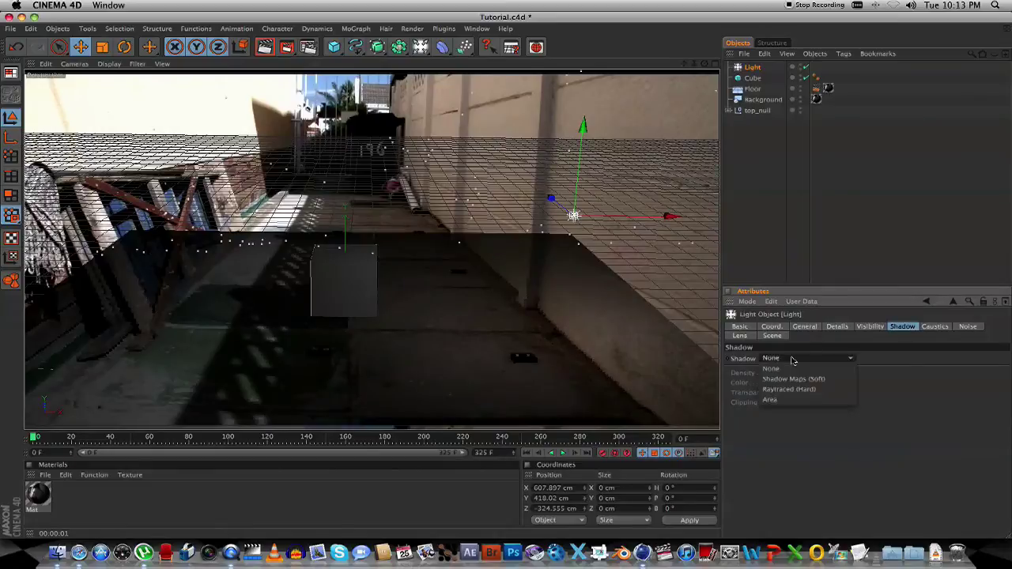
click(827, 381)
double_click(812, 373)
text(60)
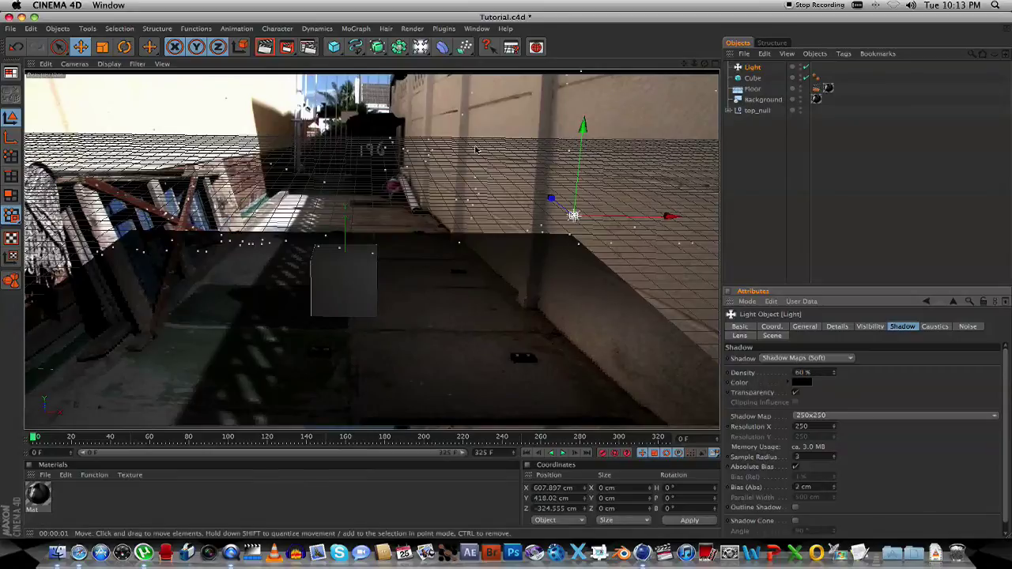
click(265, 46)
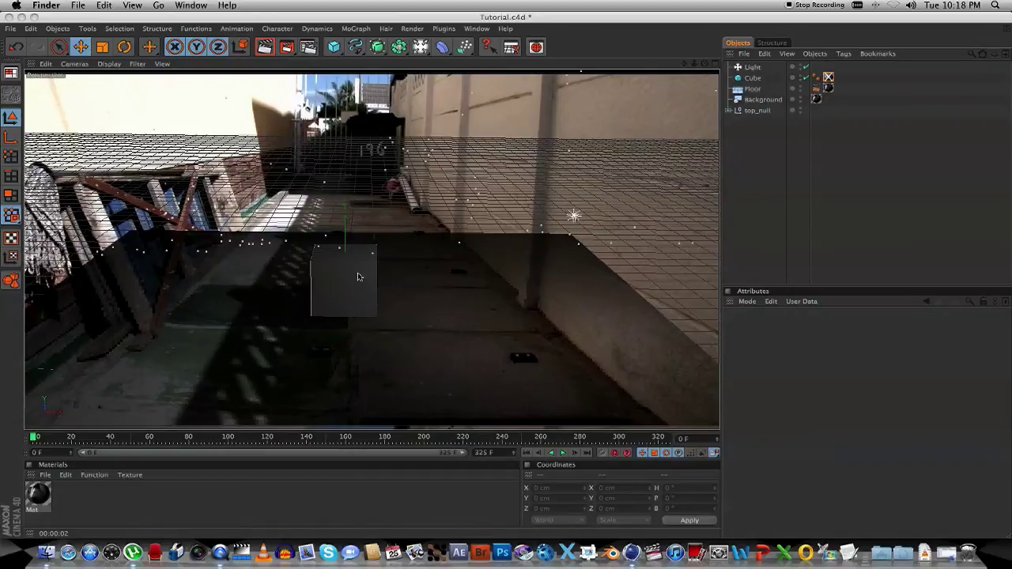
Step: Switch to Finder and preview panorama.jpg in the 3D Tracking Tutorial folder
click(46, 552)
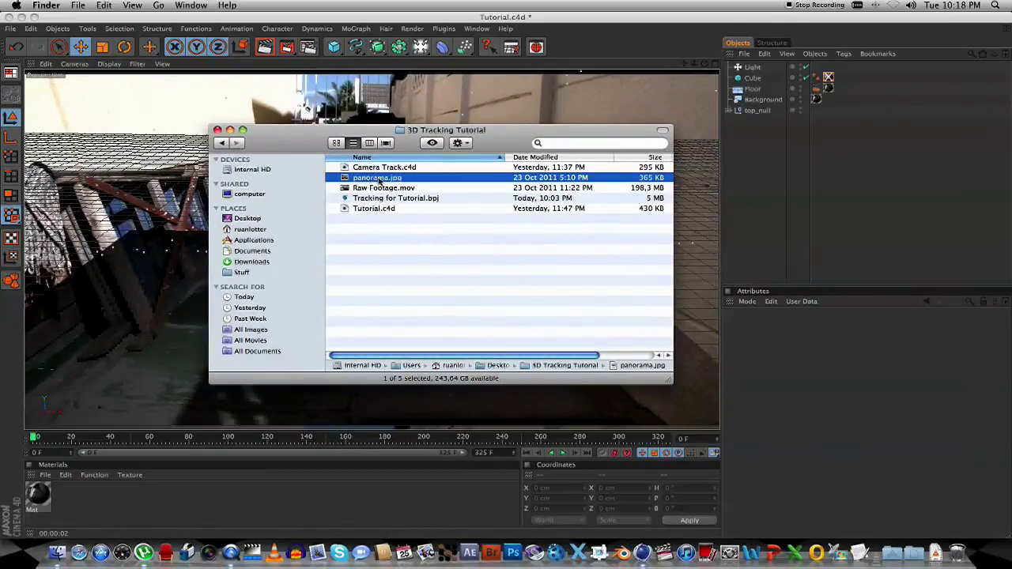
key(space)
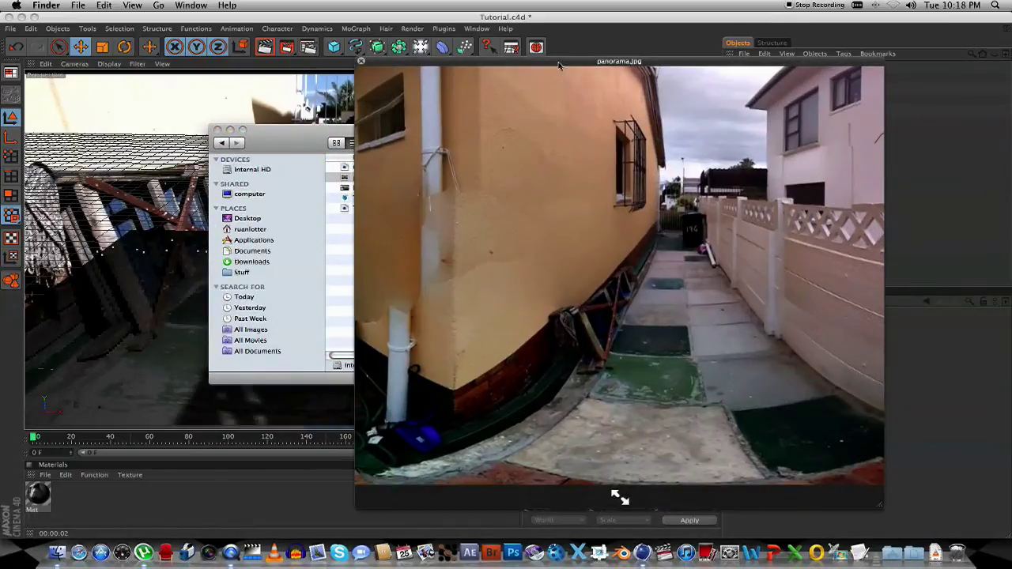
drag(559, 65, 473, 40)
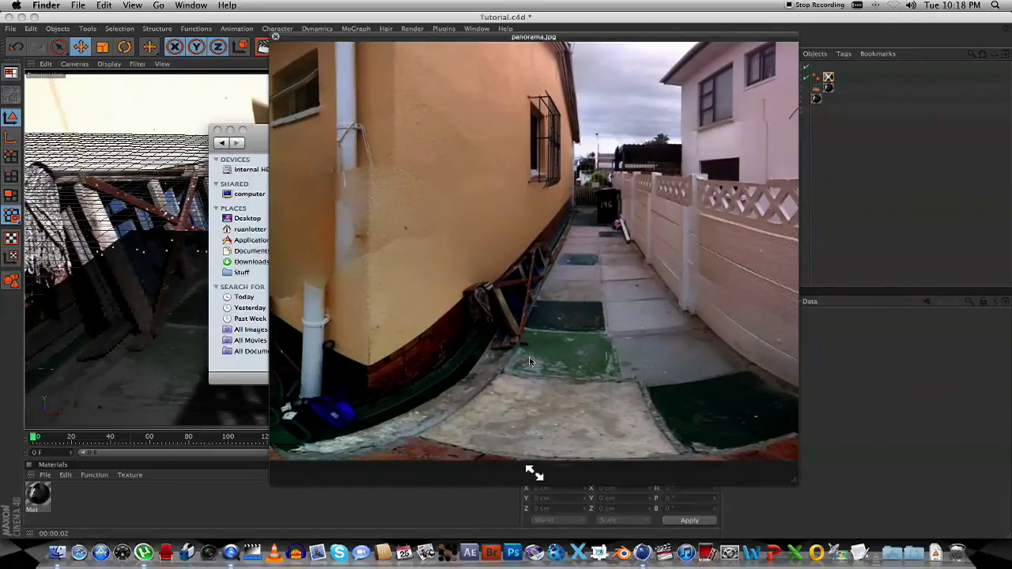
click(275, 36)
click(229, 130)
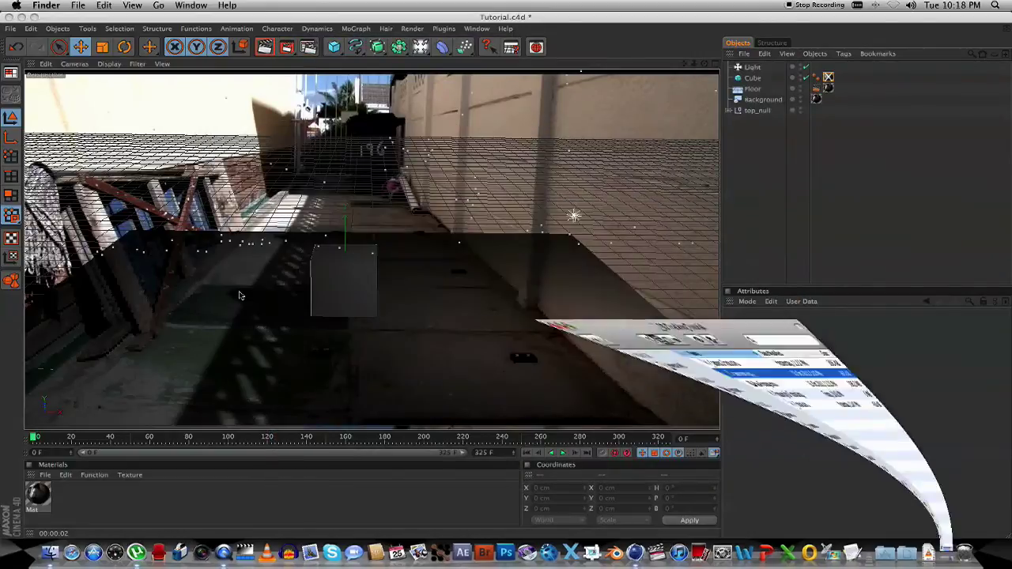
Step: Create a new material and set its colour to pure red (R 255, G 0, B 0)
double_click(92, 508)
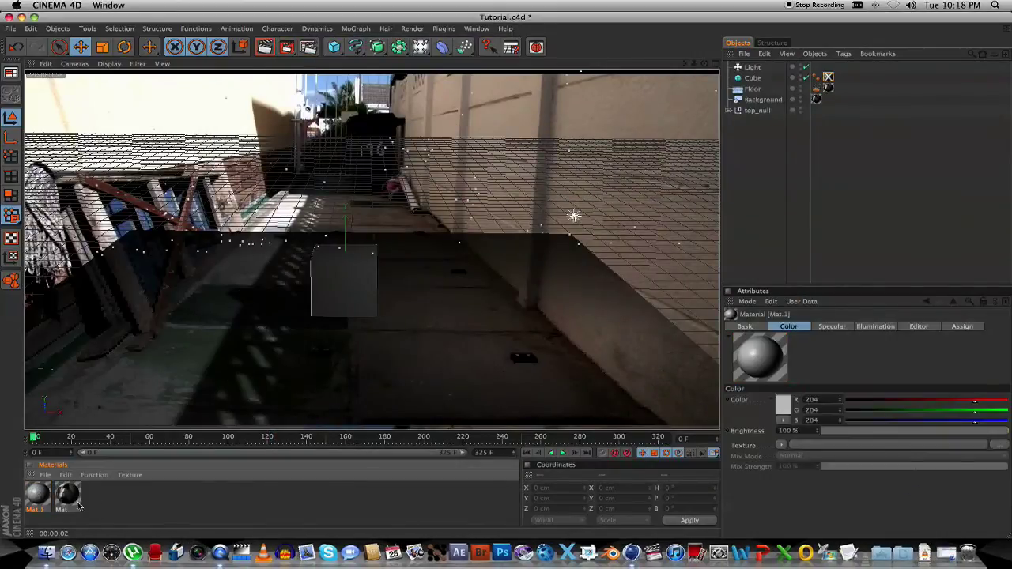
double_click(41, 496)
click(198, 171)
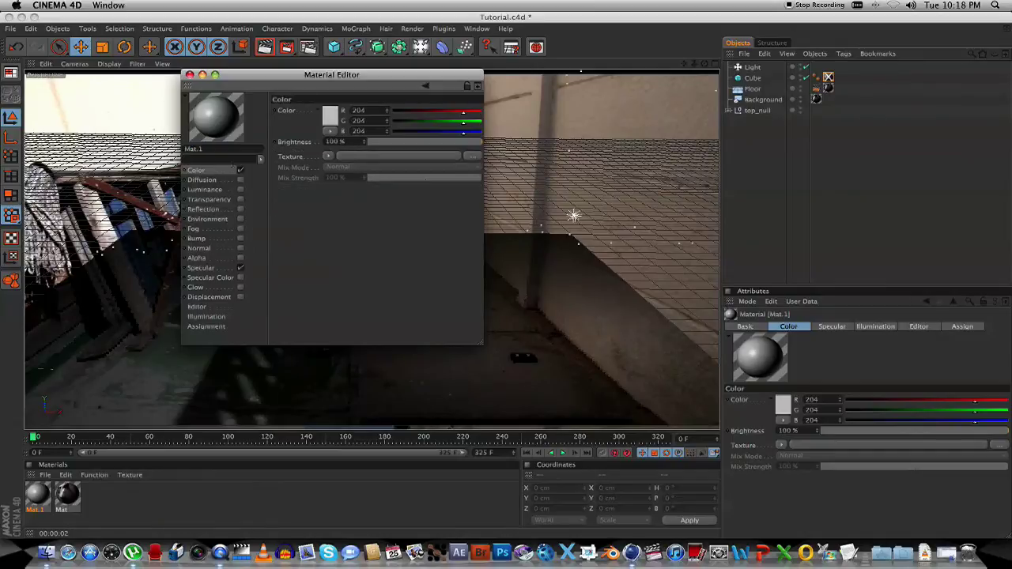
click(330, 117)
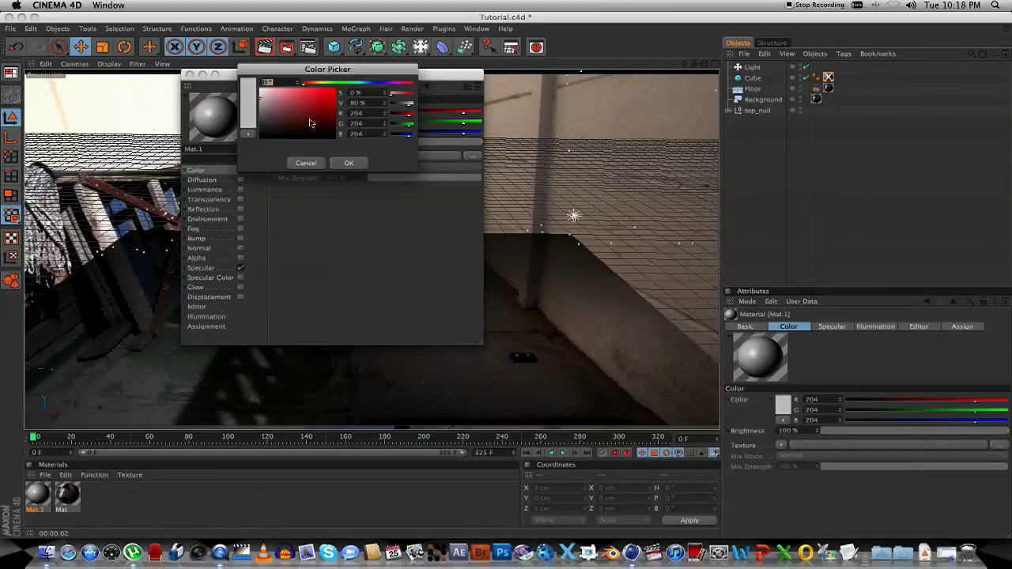
drag(311, 123, 371, 68)
click(349, 162)
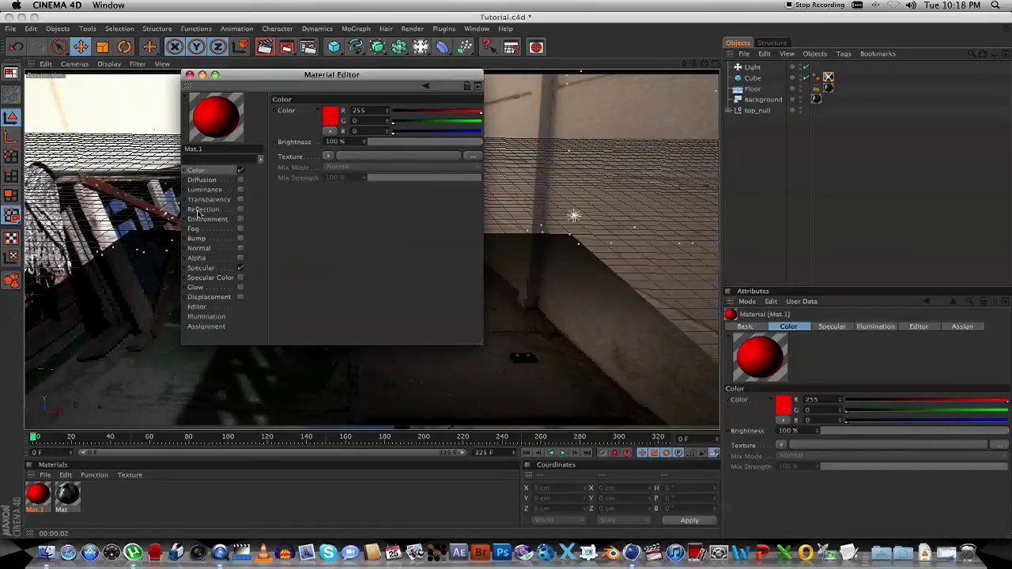
Step: Enable reflection on the red material and load panorama.jpg as the reflection texture
click(240, 208)
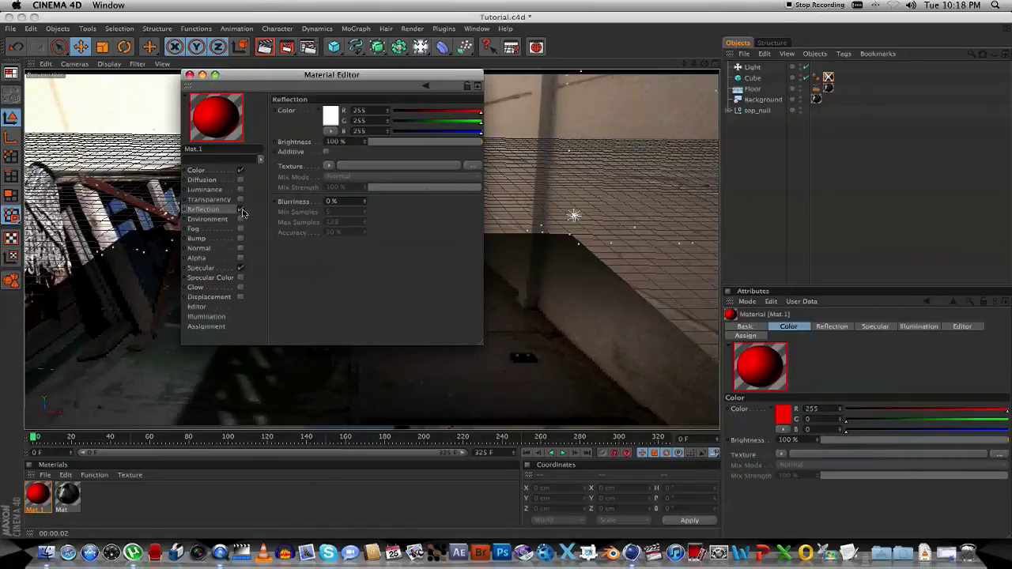
click(331, 166)
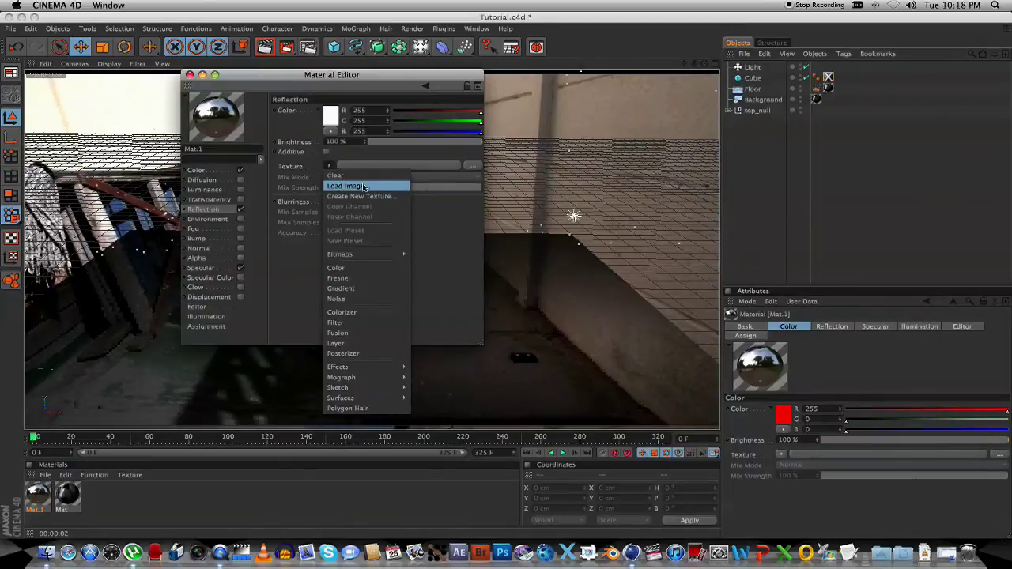
click(363, 185)
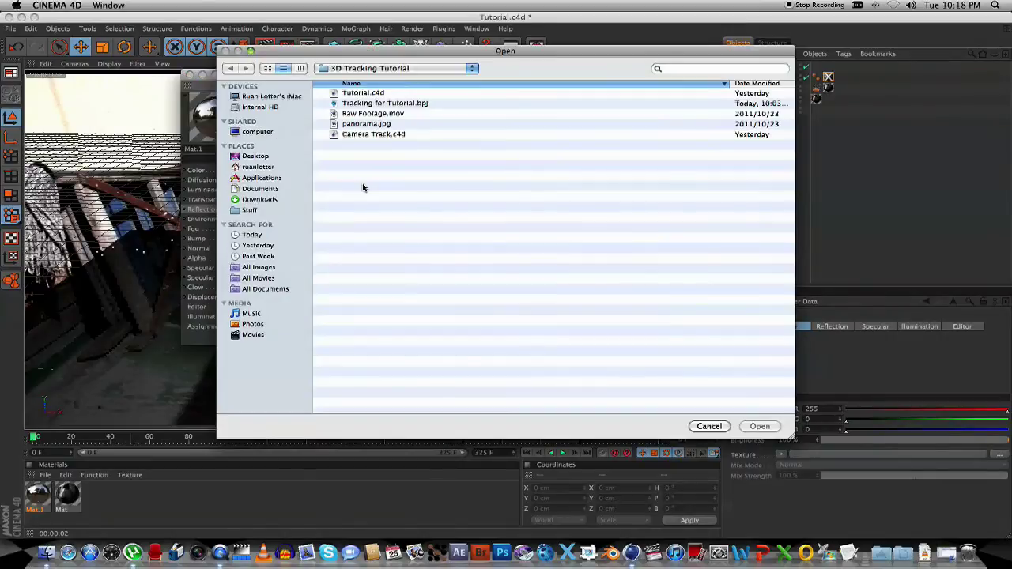
click(376, 125)
click(760, 426)
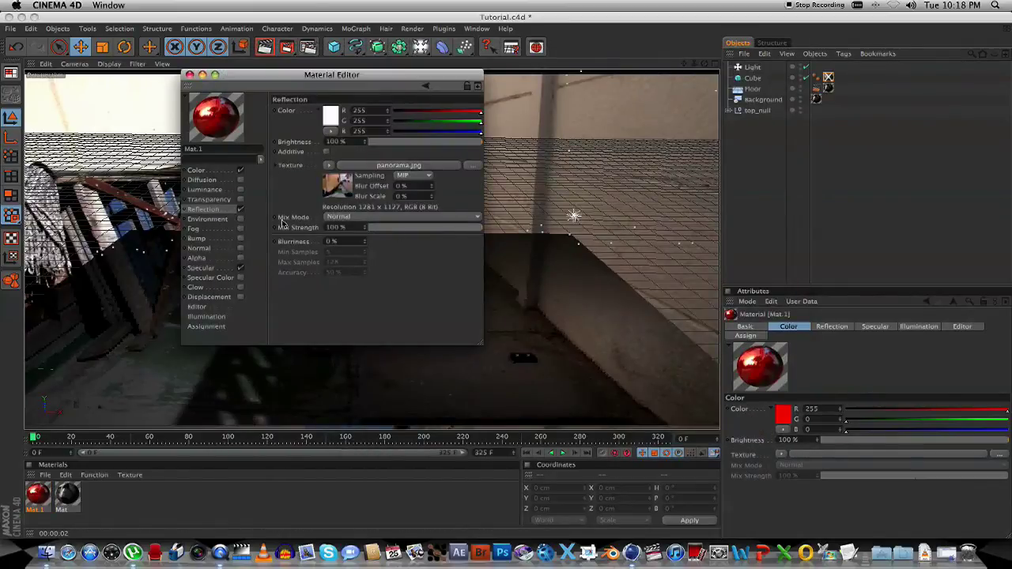
Step: Set the reflection texture's mix mode to Multiply with a mix strength of 40 %
click(355, 221)
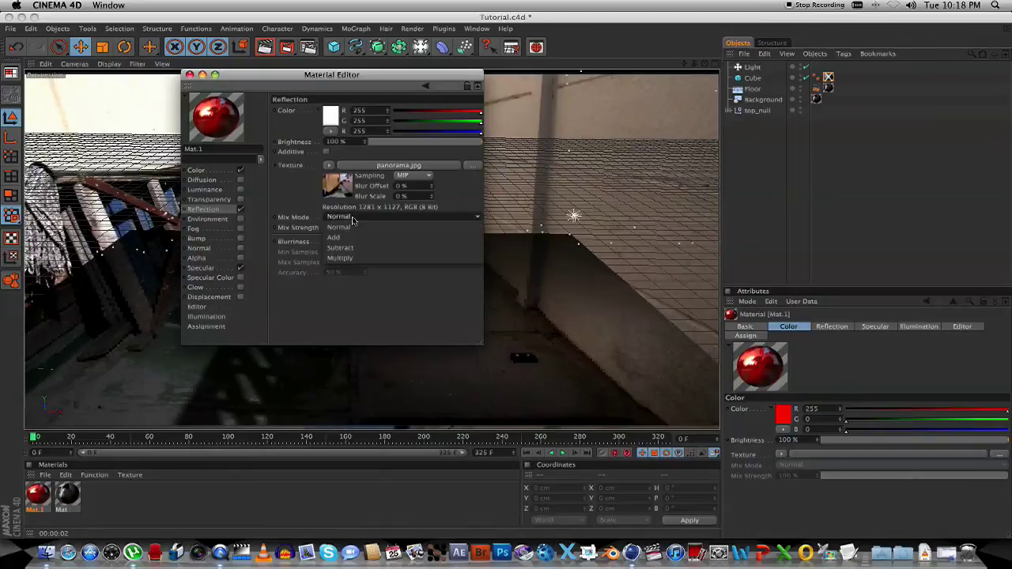
click(347, 262)
drag(474, 227, 418, 231)
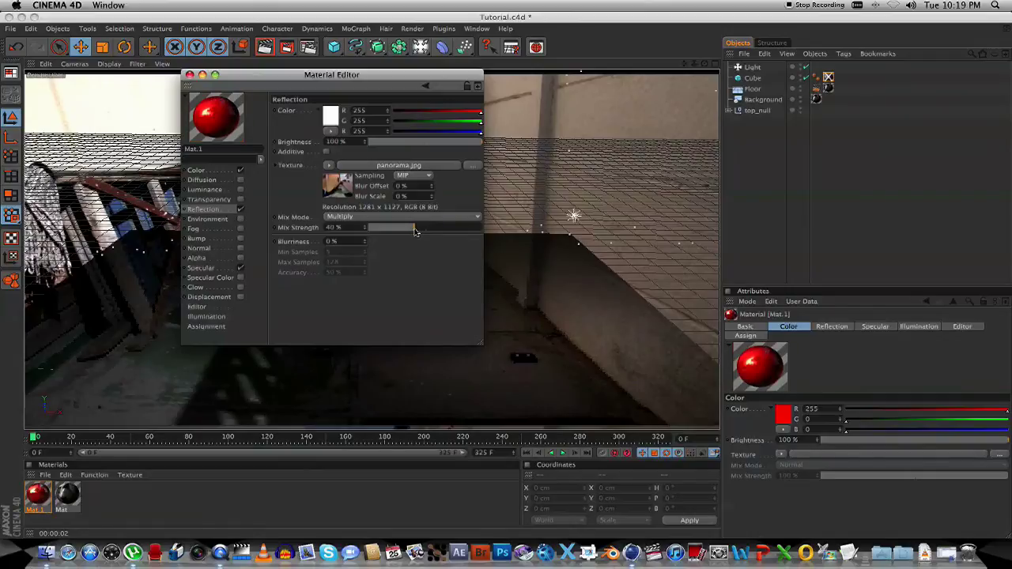
click(189, 75)
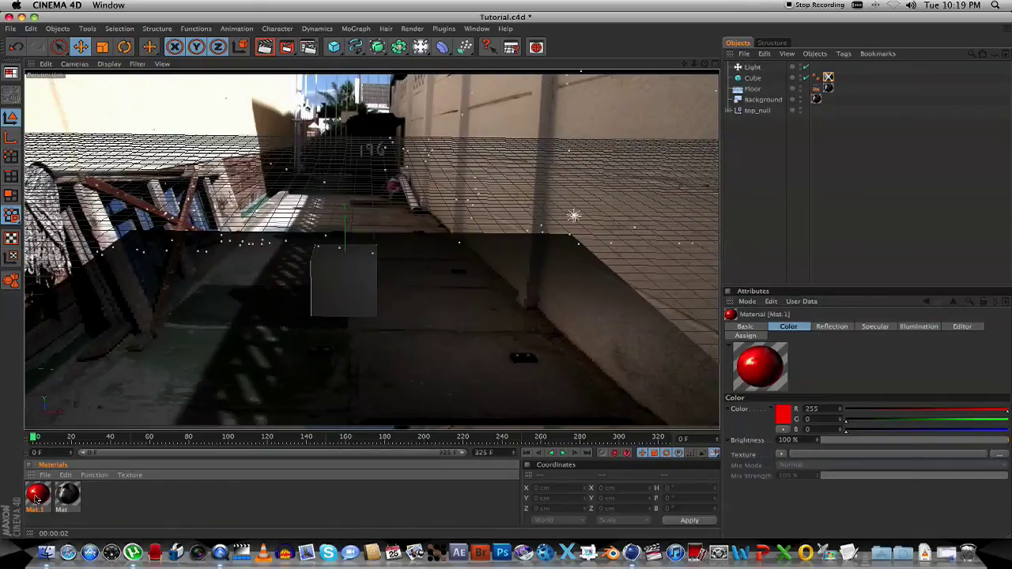
Step: Apply the red reflective material to the cube and render a preview of the view
drag(36, 499, 345, 285)
click(363, 506)
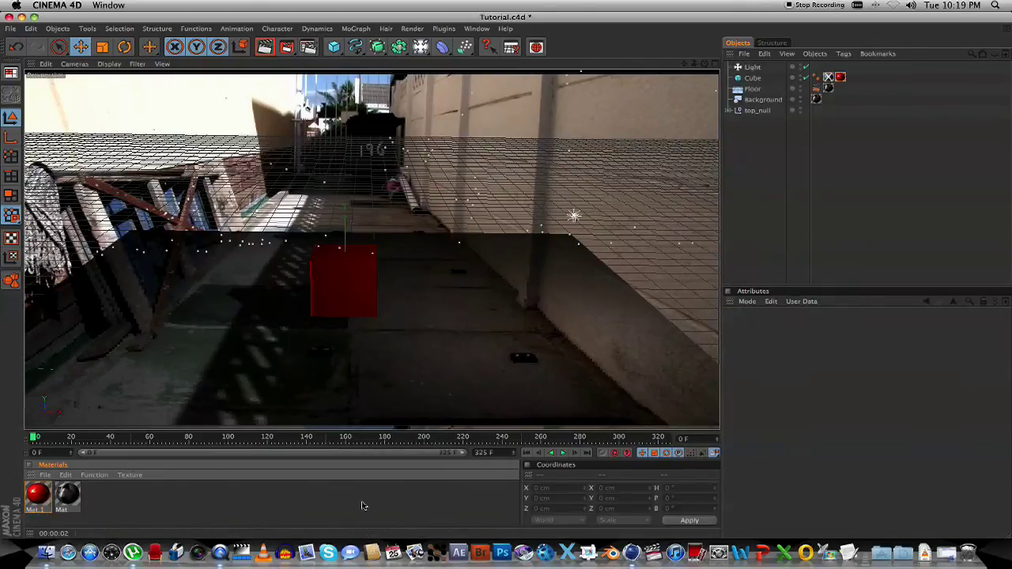
click(265, 48)
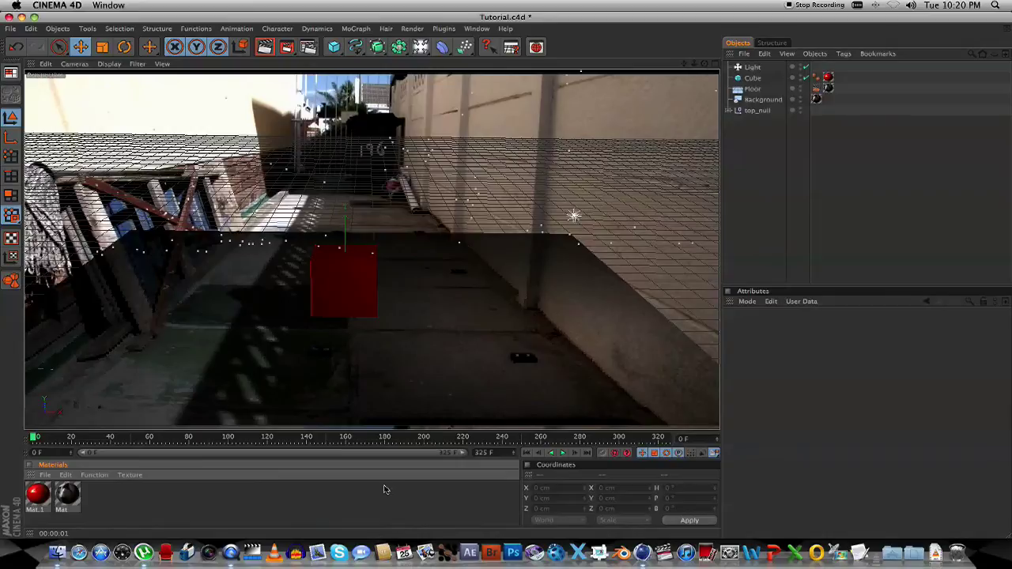
Step: Set the render output's frame range to All Frames
click(309, 46)
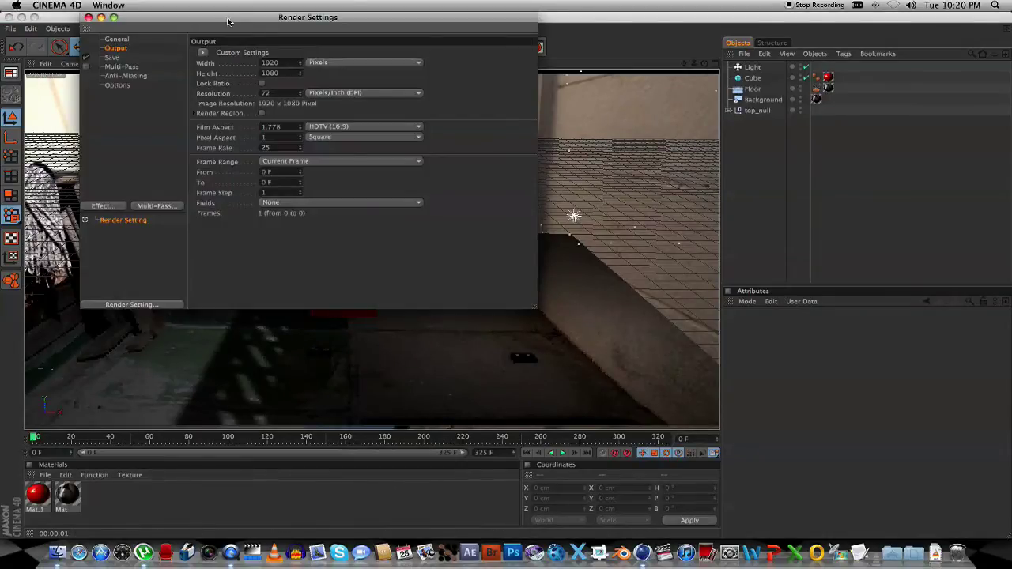
drag(227, 21, 334, 78)
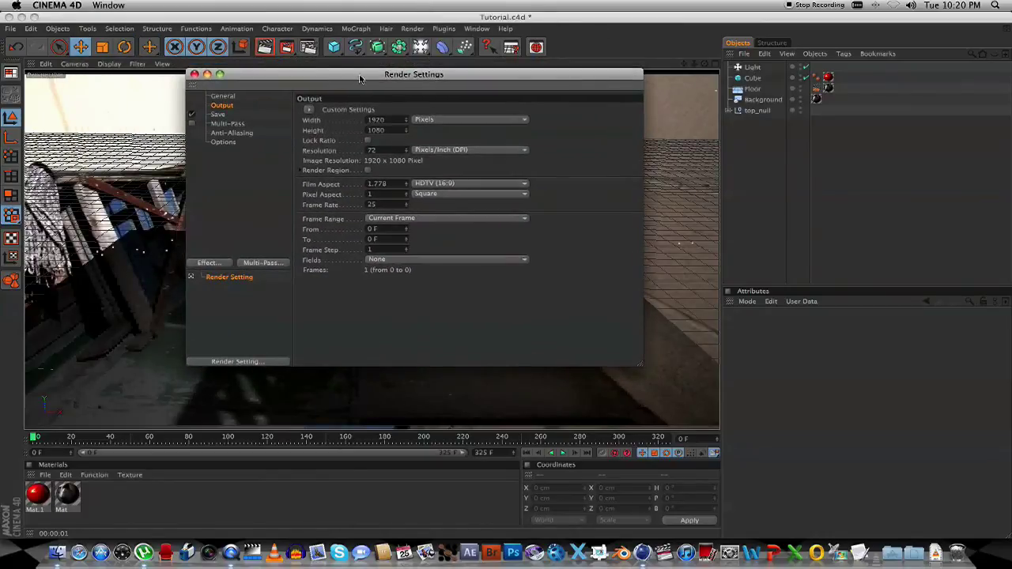
click(225, 99)
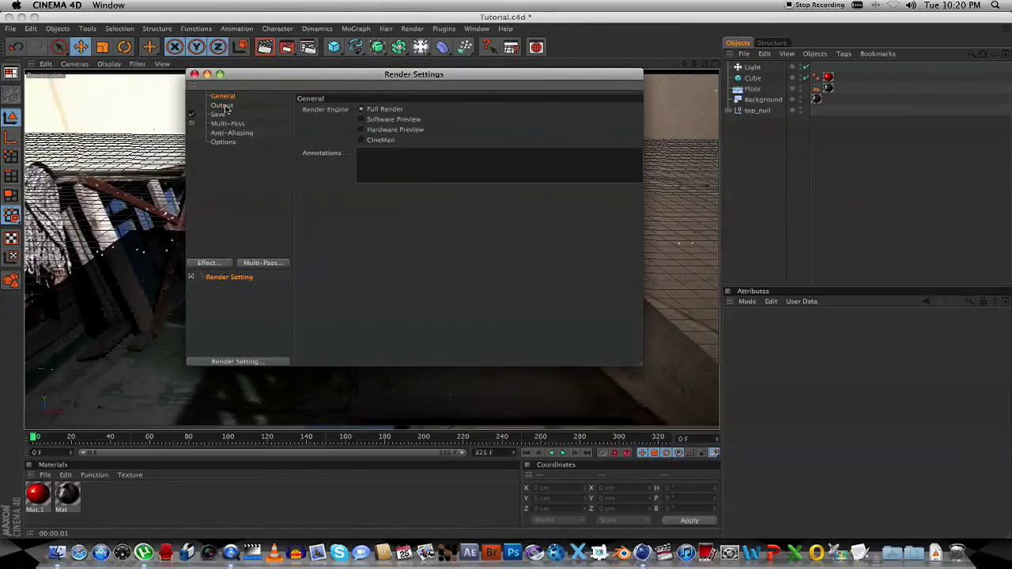
click(222, 106)
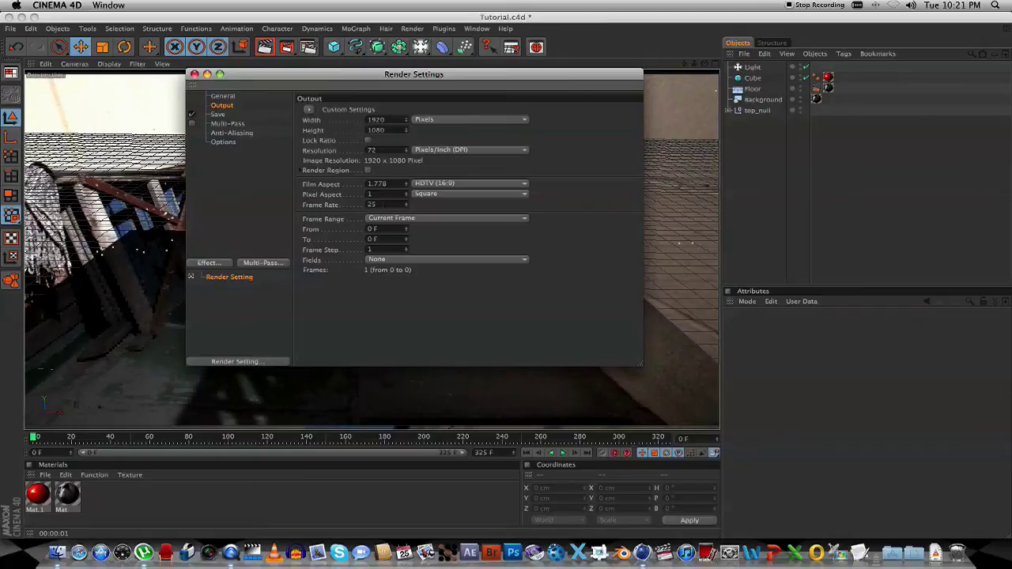
click(414, 220)
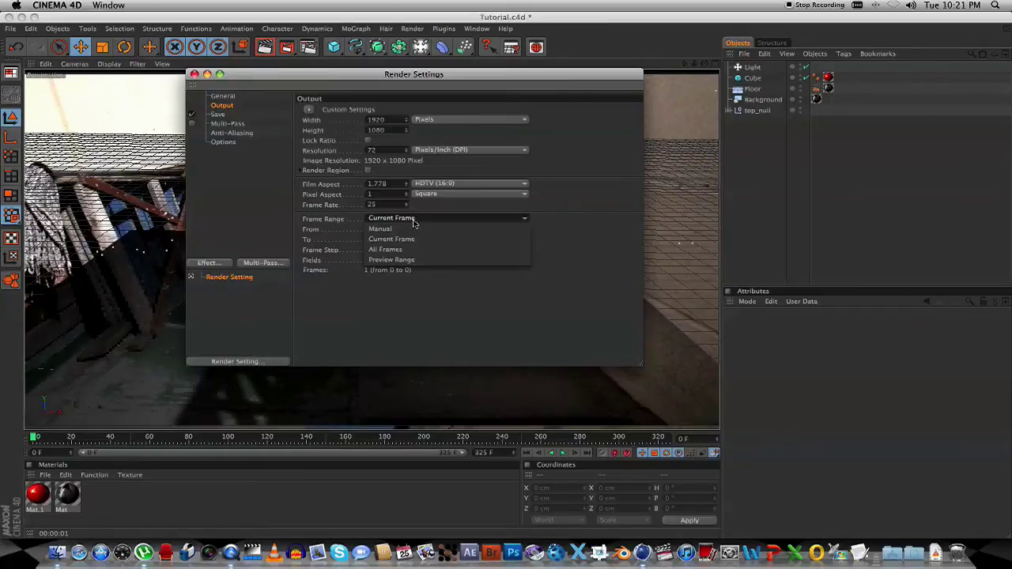
click(385, 249)
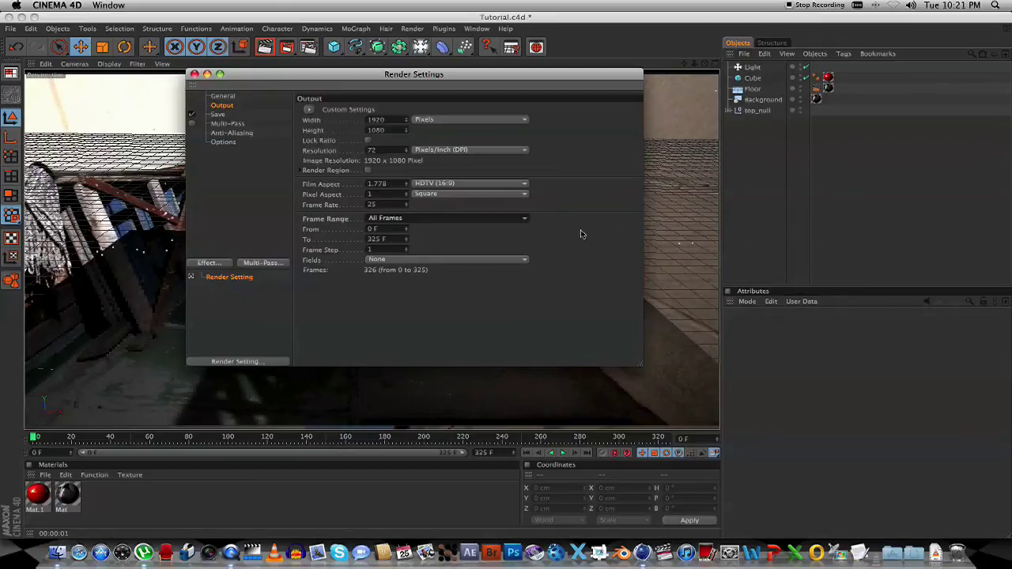
Step: Set the render's save file to Render in the 3D Tracking Tutorial folder
click(218, 115)
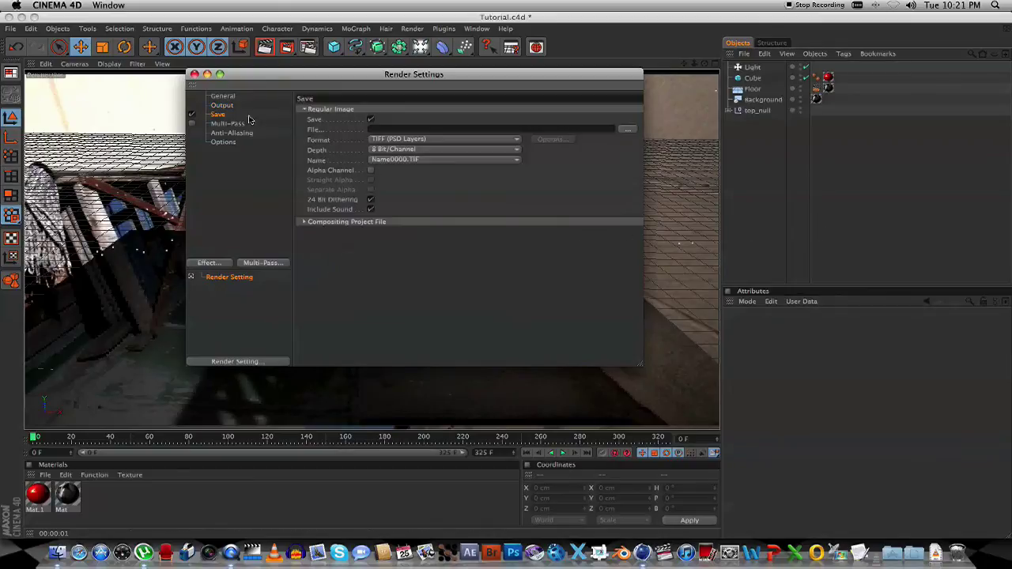
click(628, 131)
double_click(498, 232)
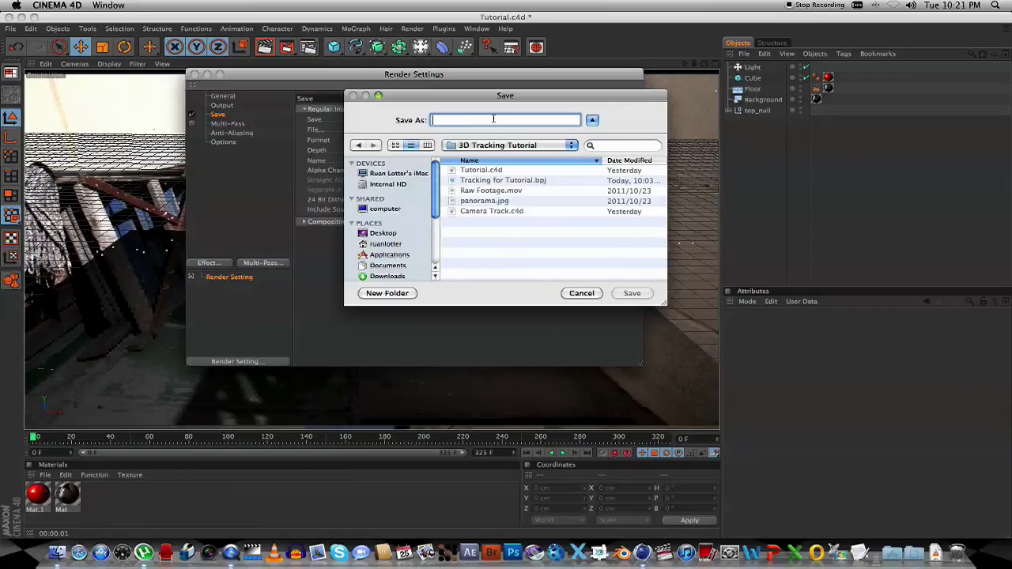
text(Render)
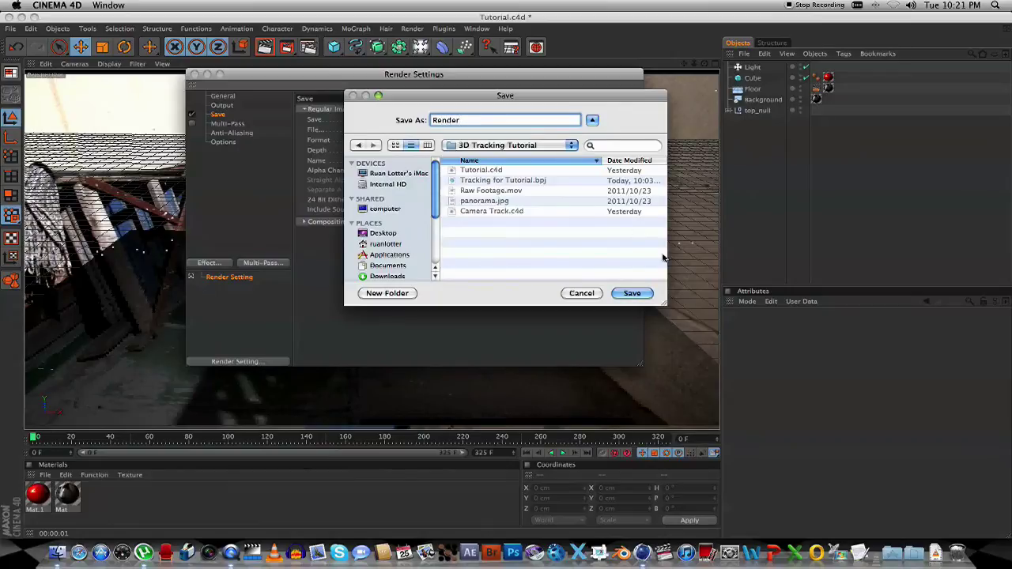
click(637, 293)
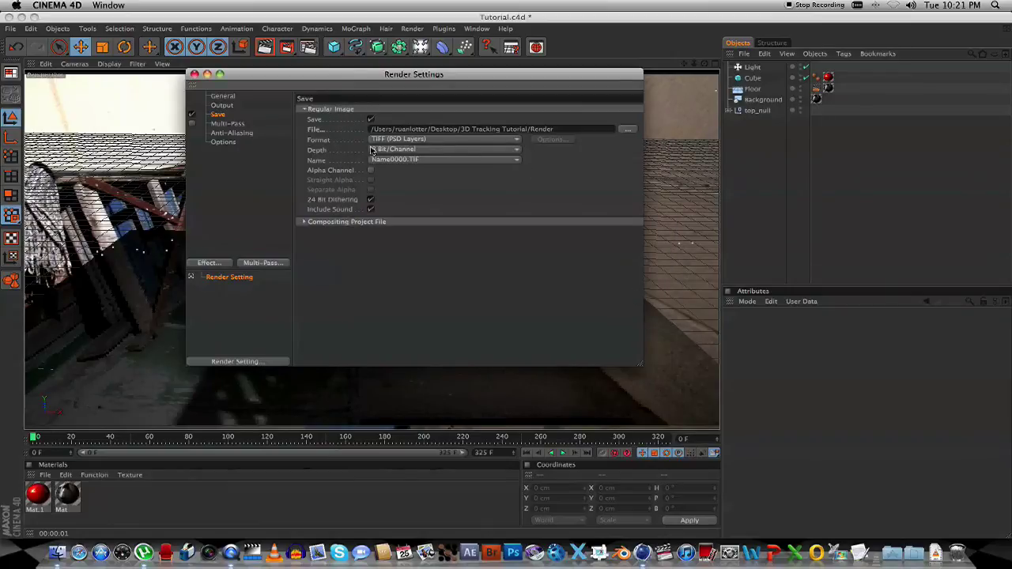
Step: Set the render's save format to QuickTime Movie with Apple ProRes 422 compression at 25 frames per second
click(424, 140)
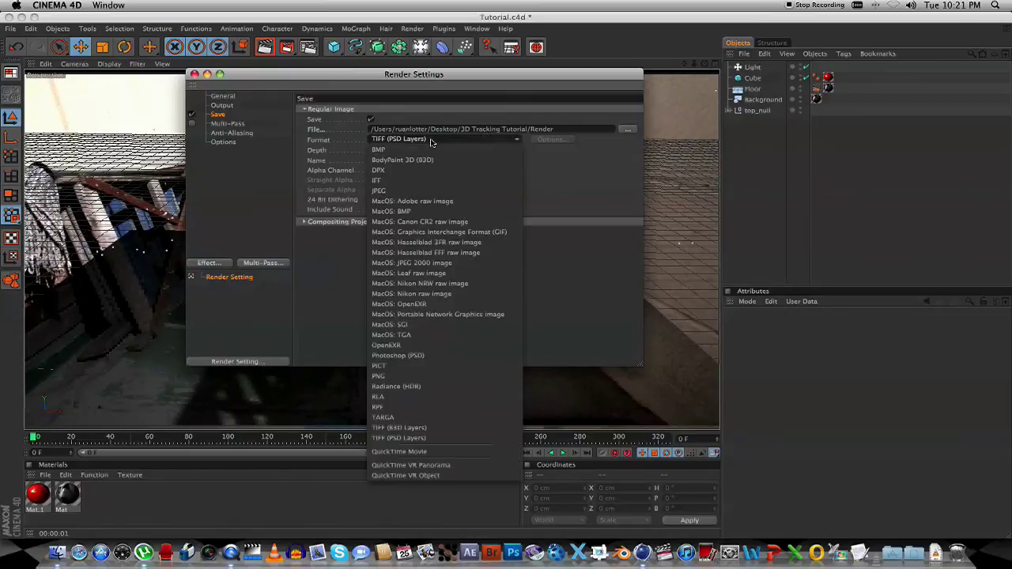
click(434, 452)
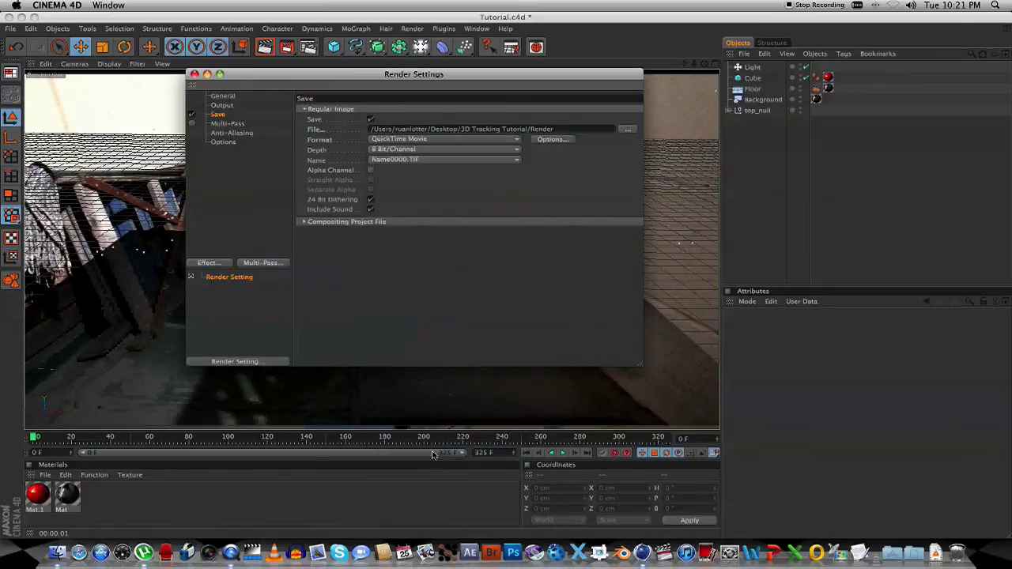
click(554, 140)
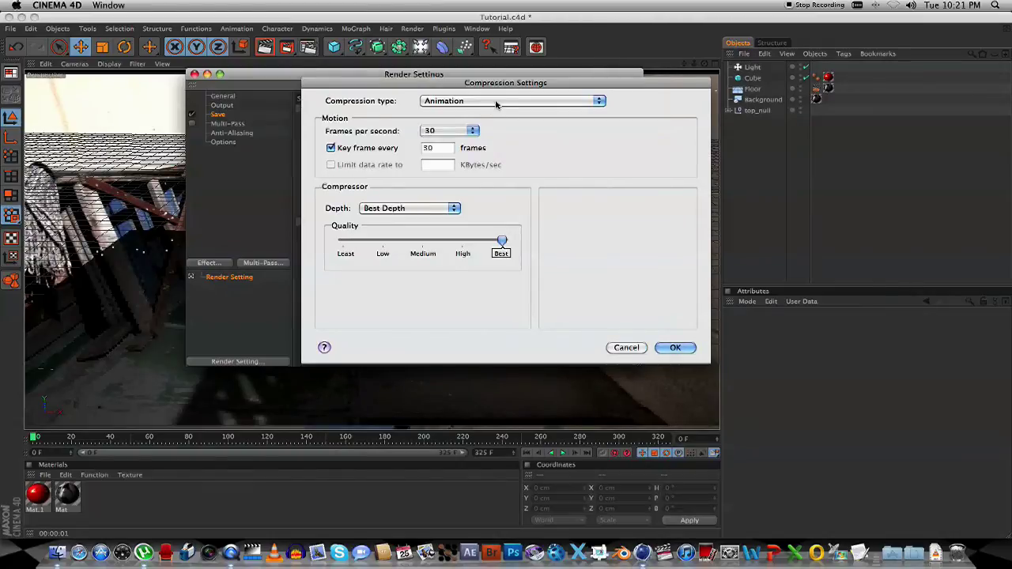
click(498, 104)
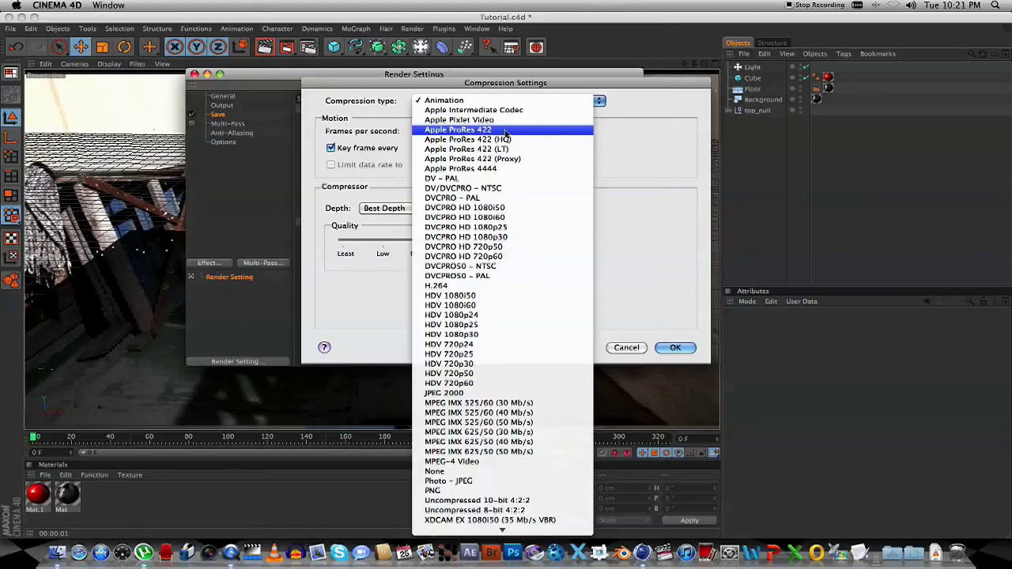
click(501, 130)
click(439, 132)
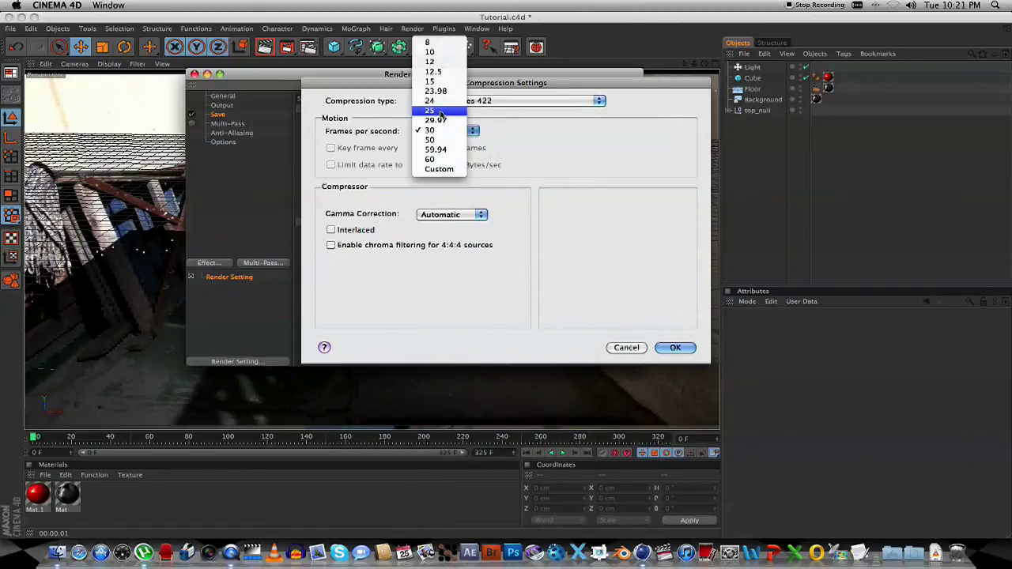
click(440, 112)
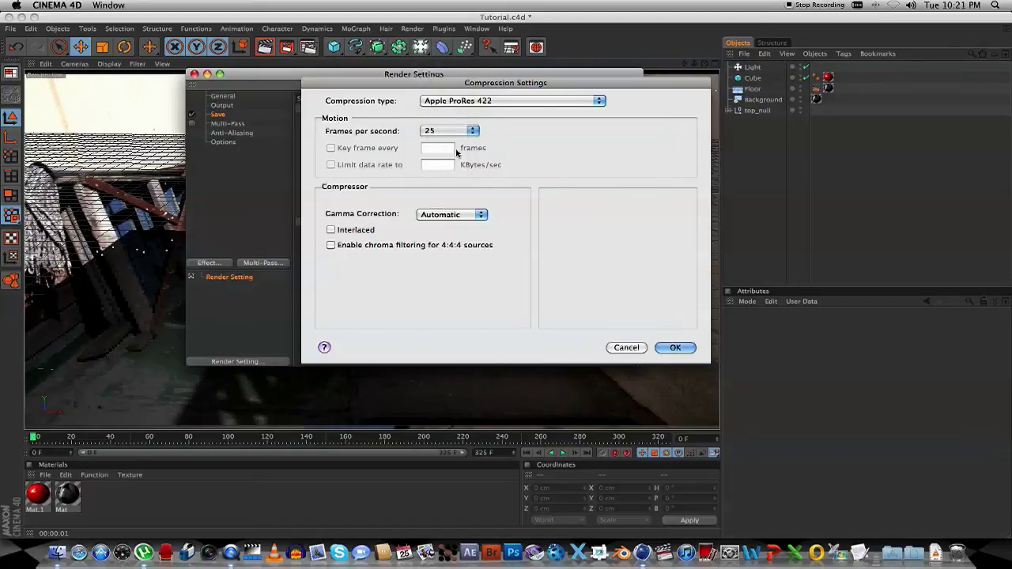
click(675, 349)
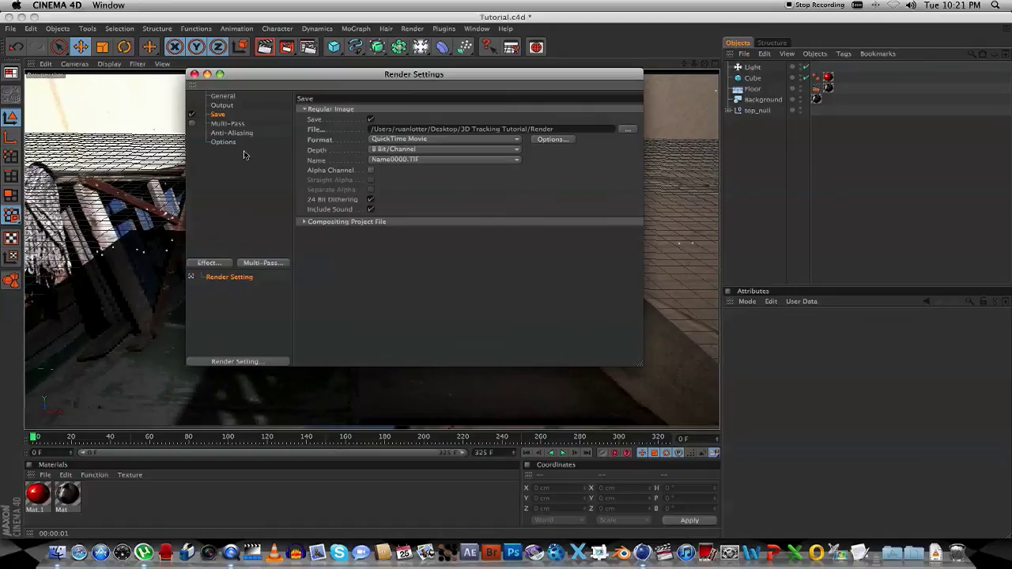
click(194, 74)
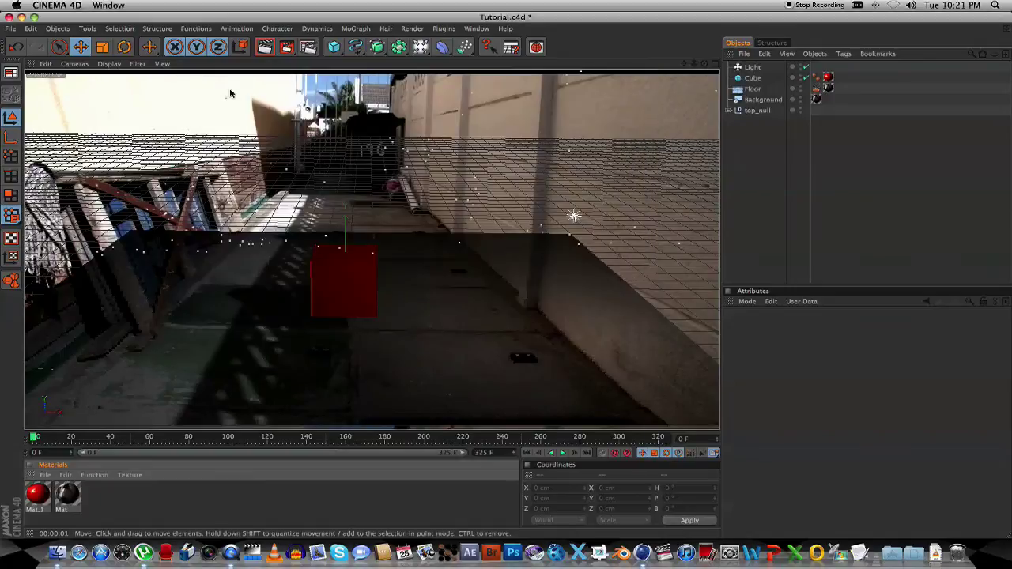
Step: Render the whole animation to file and scrub through the finished Render.mov to check the cube's tracking
click(286, 47)
drag(287, 28, 472, 99)
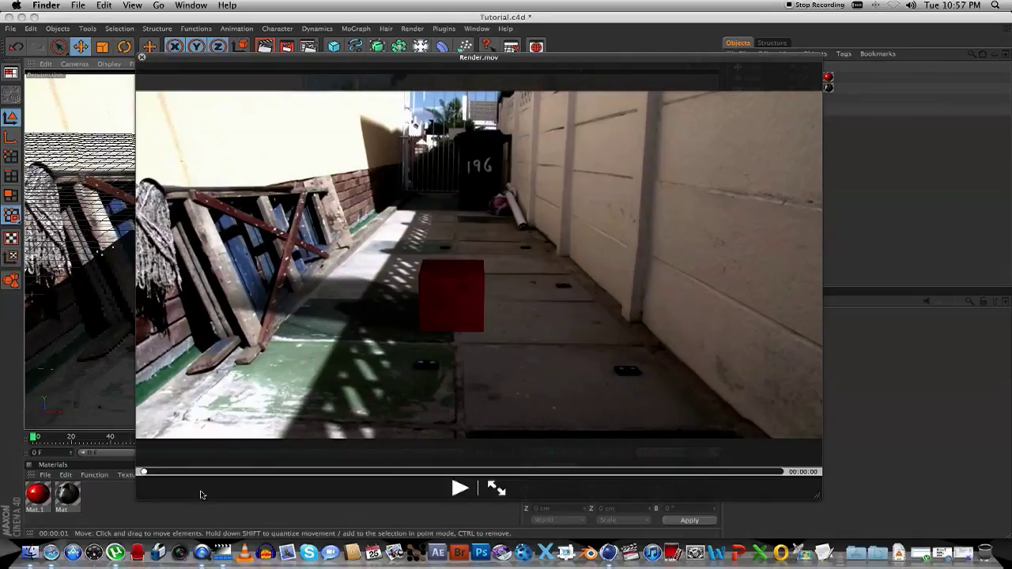
drag(144, 473, 405, 274)
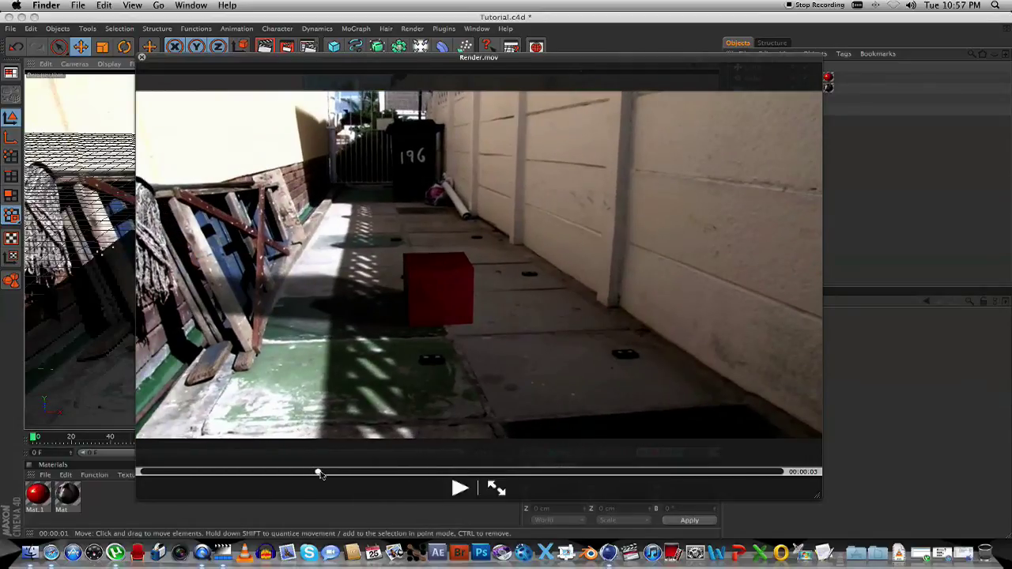
drag(320, 473, 342, 472)
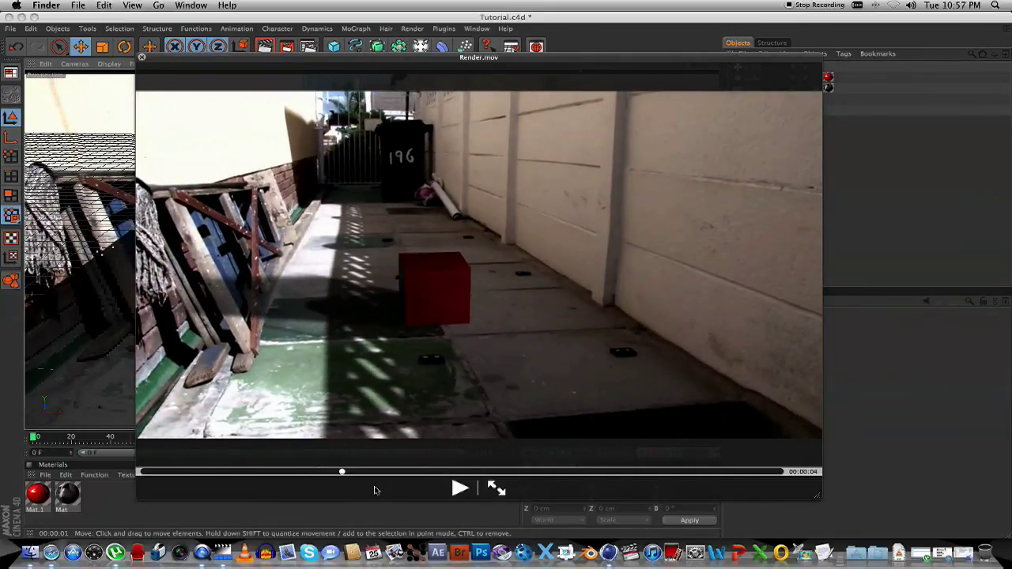